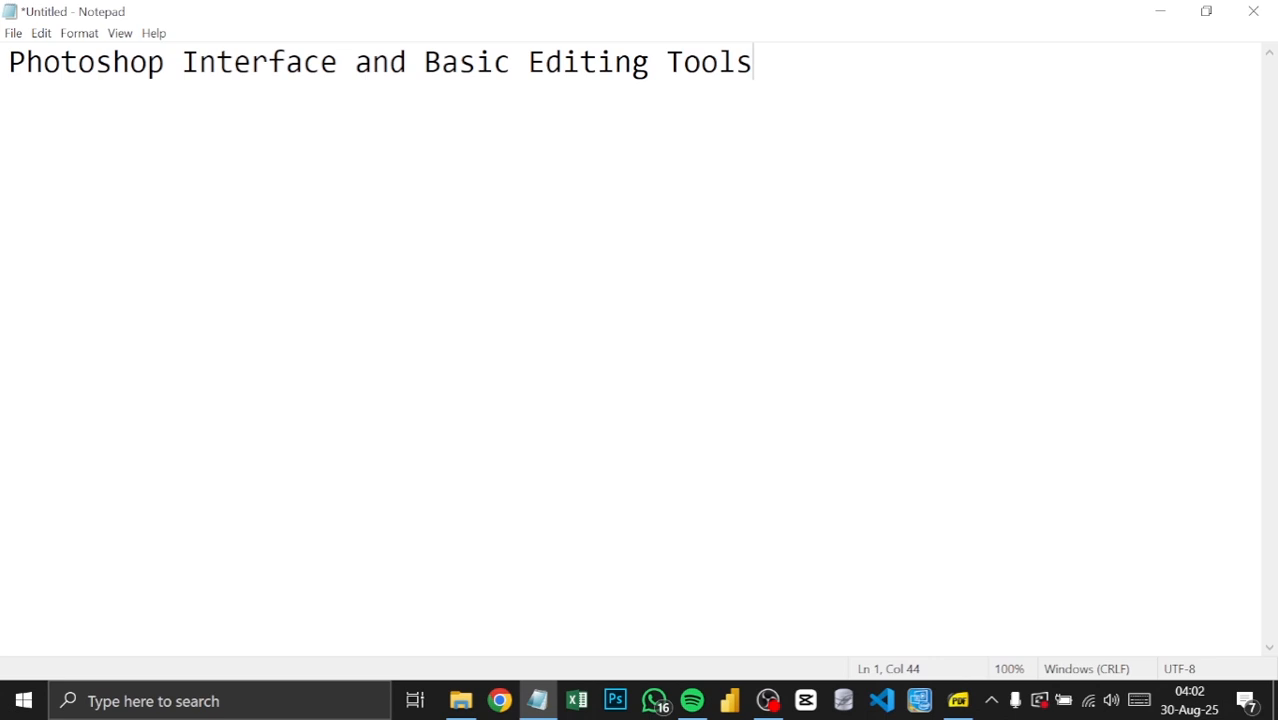
# Step: Switch to Photoshop and create a new document from the 598 x 38 px, 72 ppi Clipboard preset
pyautogui.click(615, 700)
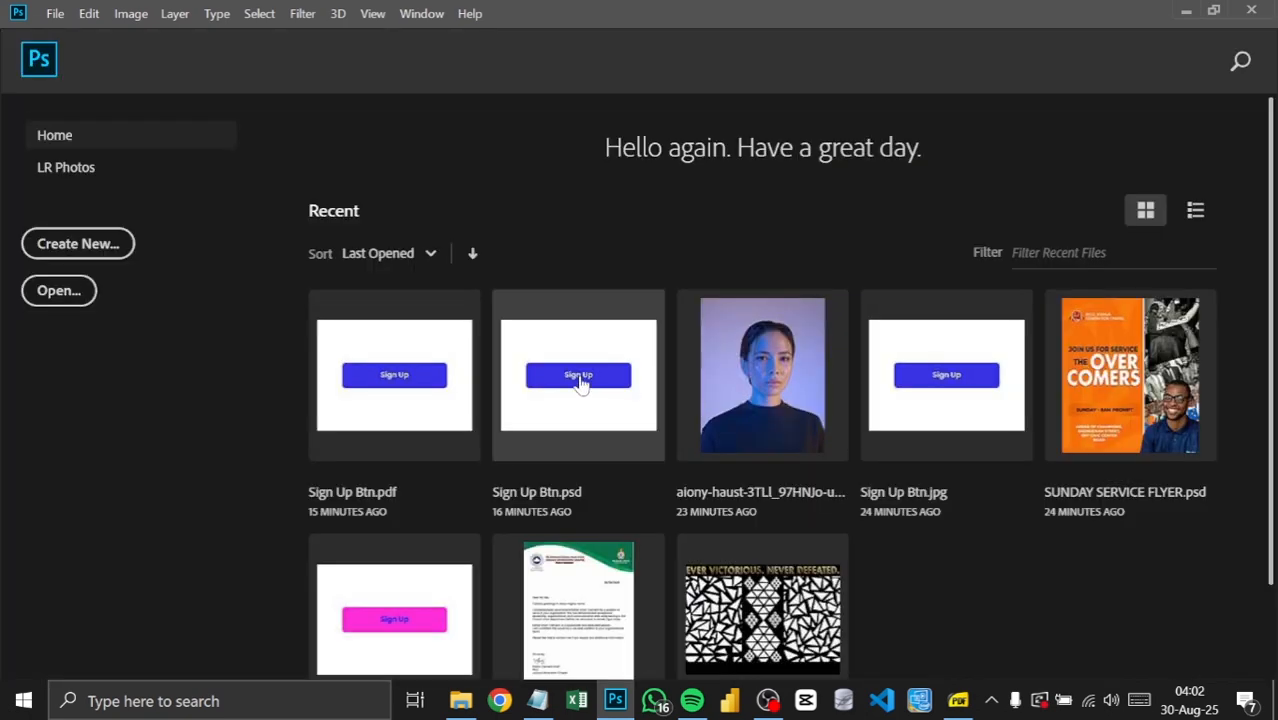
pyautogui.click(107, 250)
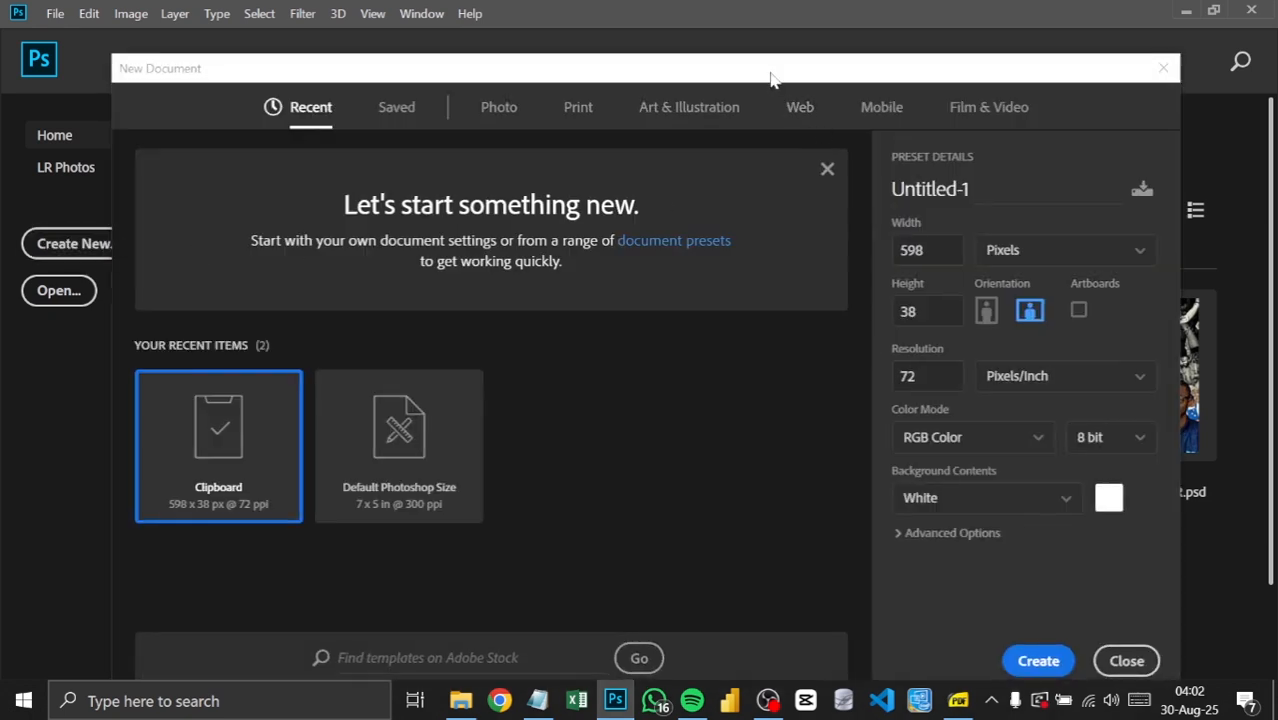
pyautogui.moveTo(771, 74); pyautogui.dragTo(793, 37)
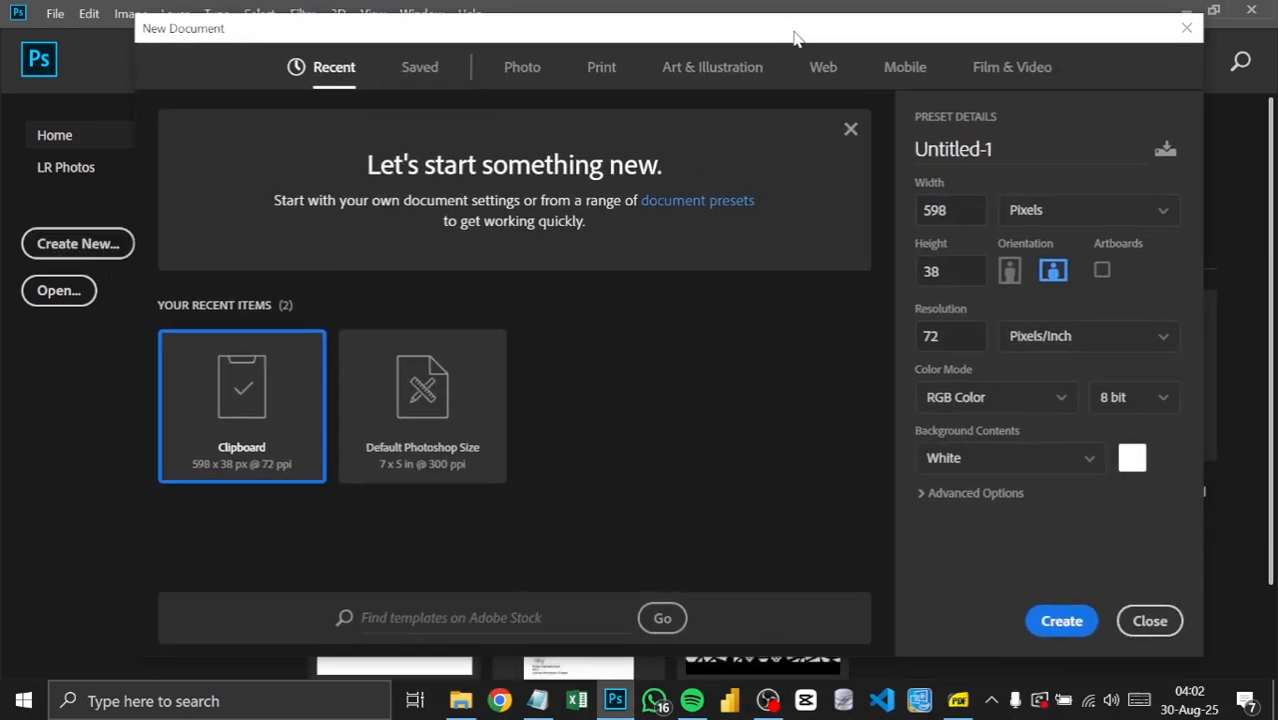
pyautogui.click(1062, 624)
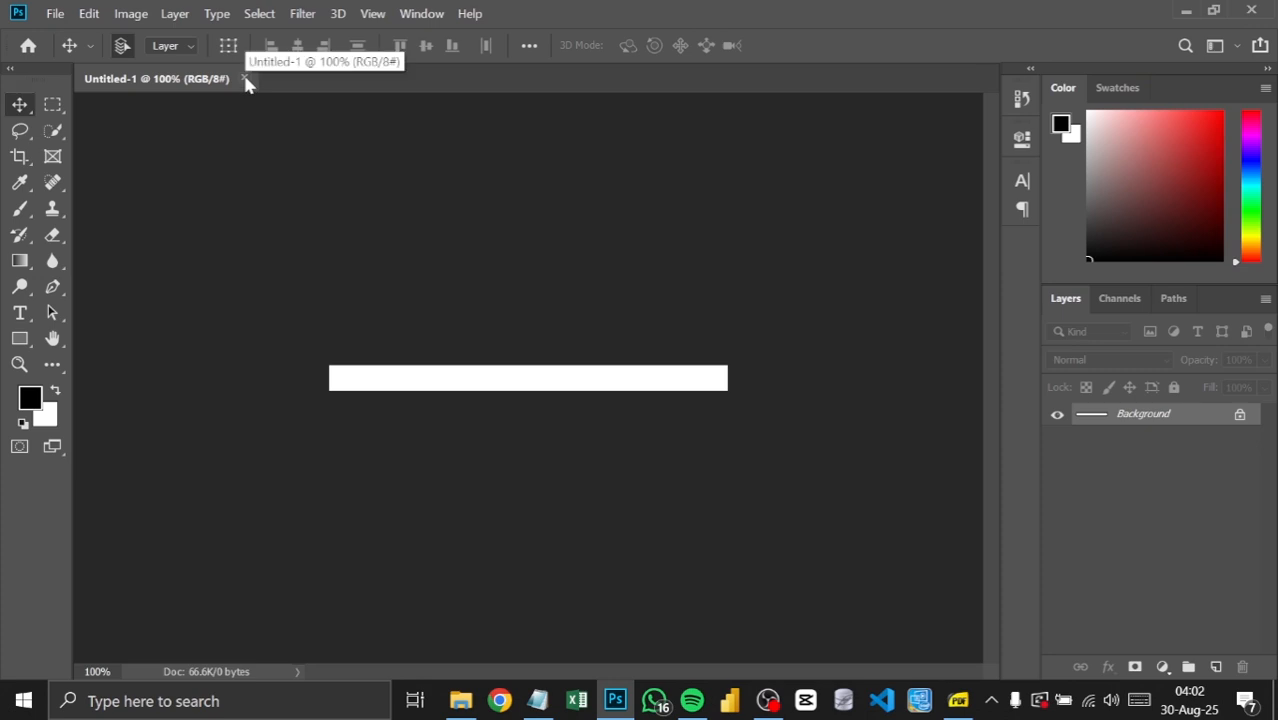
# Step: Create a second new document 16 inches wide and 9 inches high, and close the first document
pyautogui.click(56, 15)
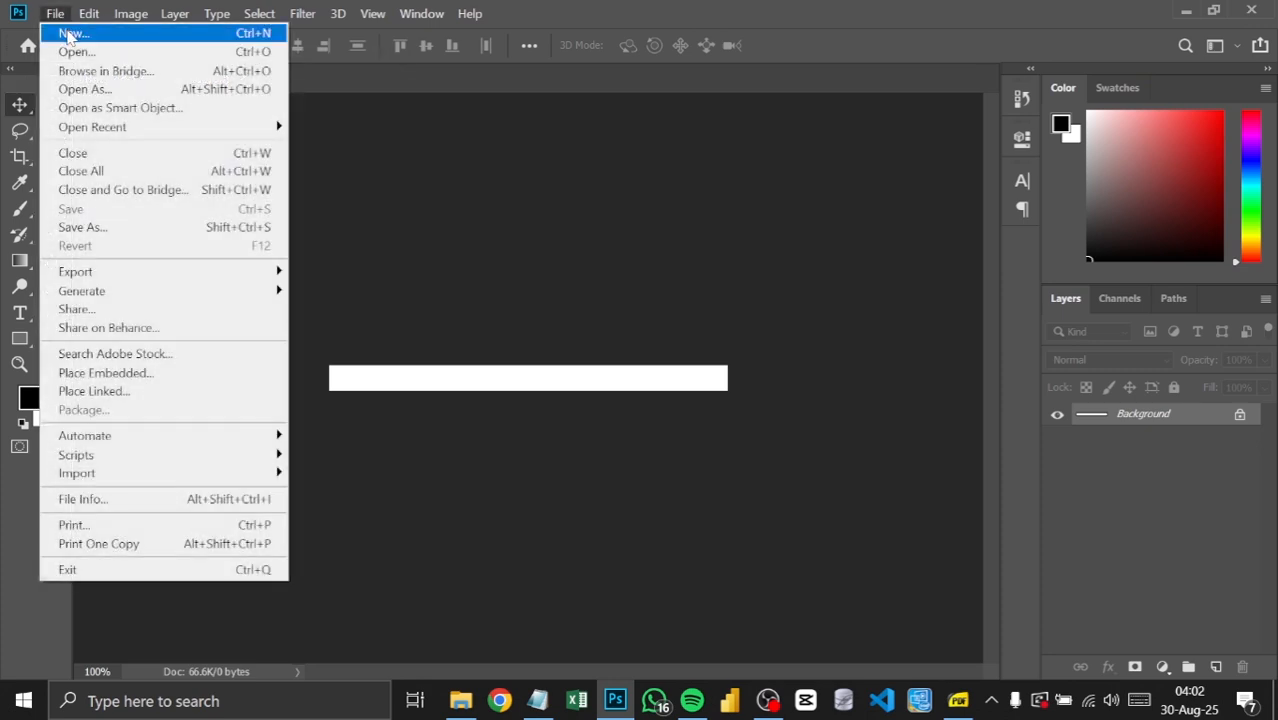
pyautogui.click(70, 34)
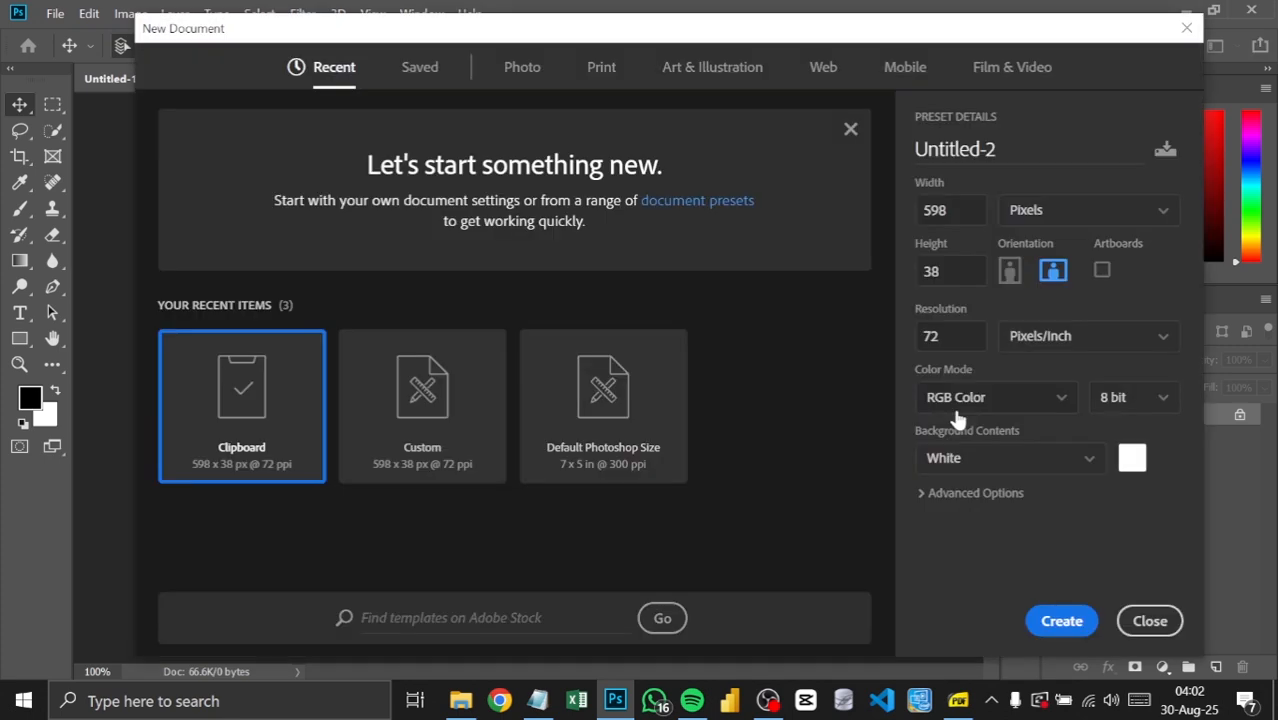
pyautogui.click(1014, 218)
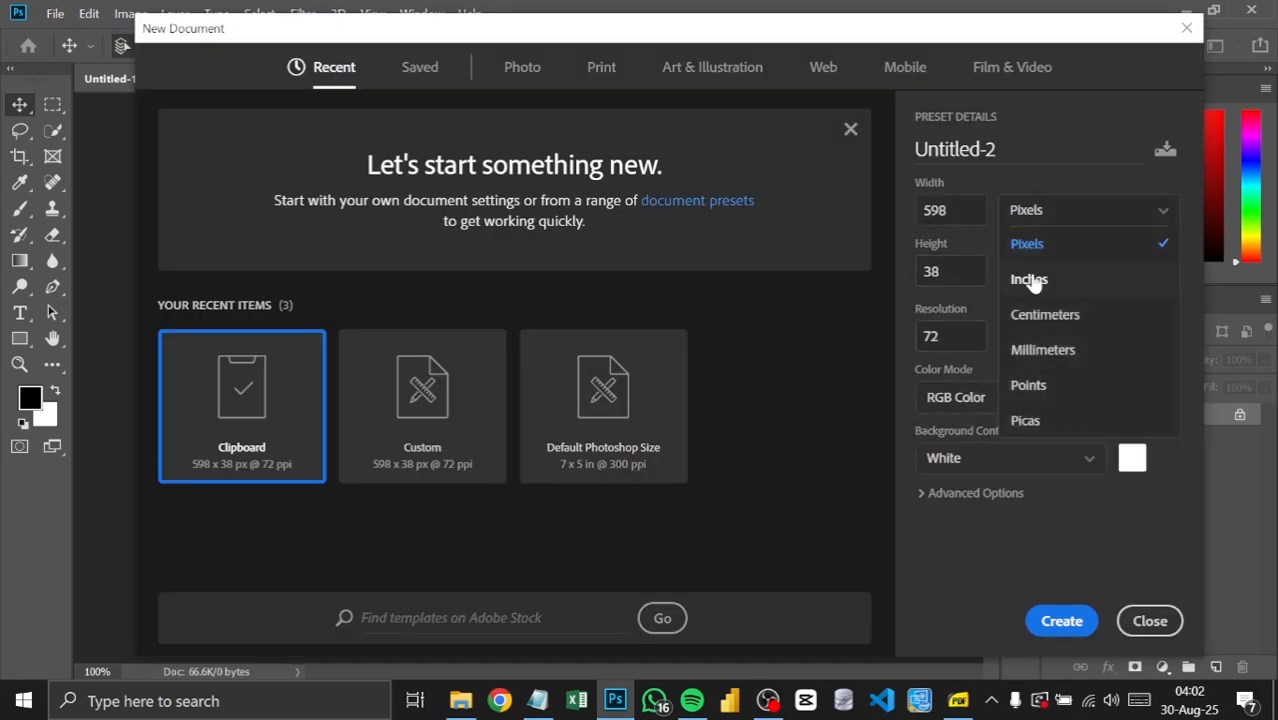
pyautogui.click(1020, 273)
pyautogui.click(950, 210)
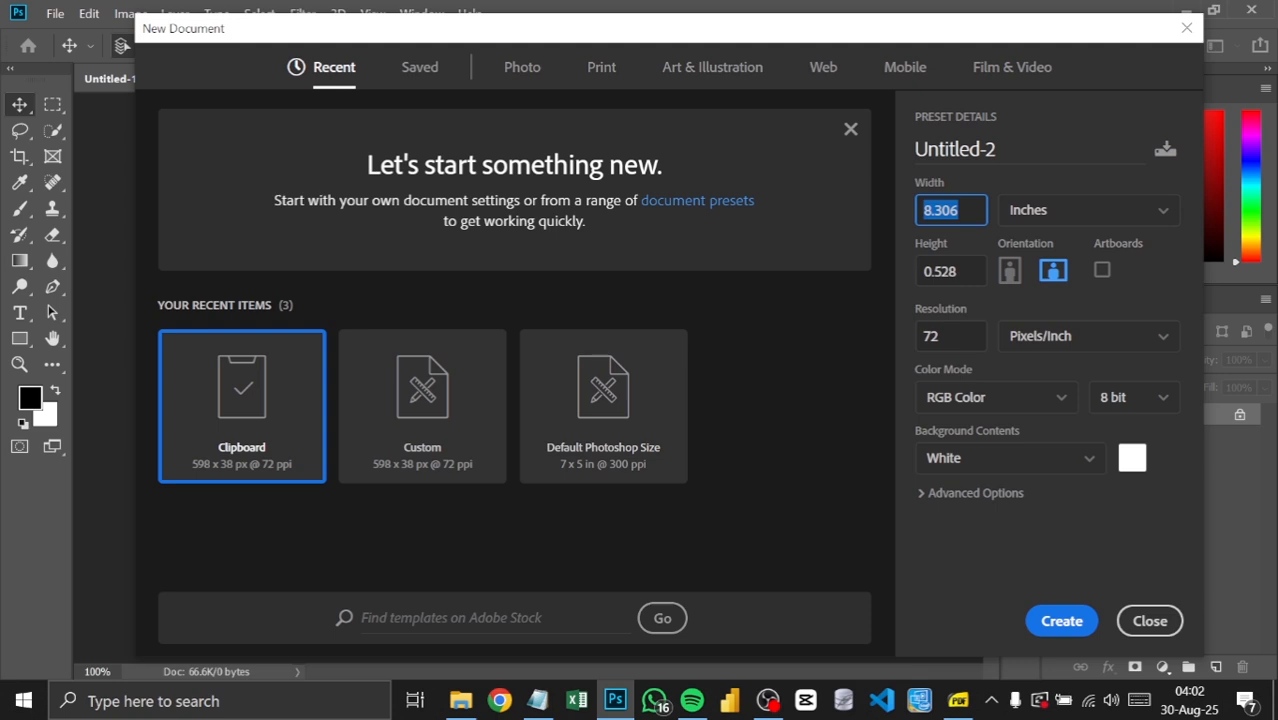
pyautogui.write('16')
pyautogui.press('Tab')
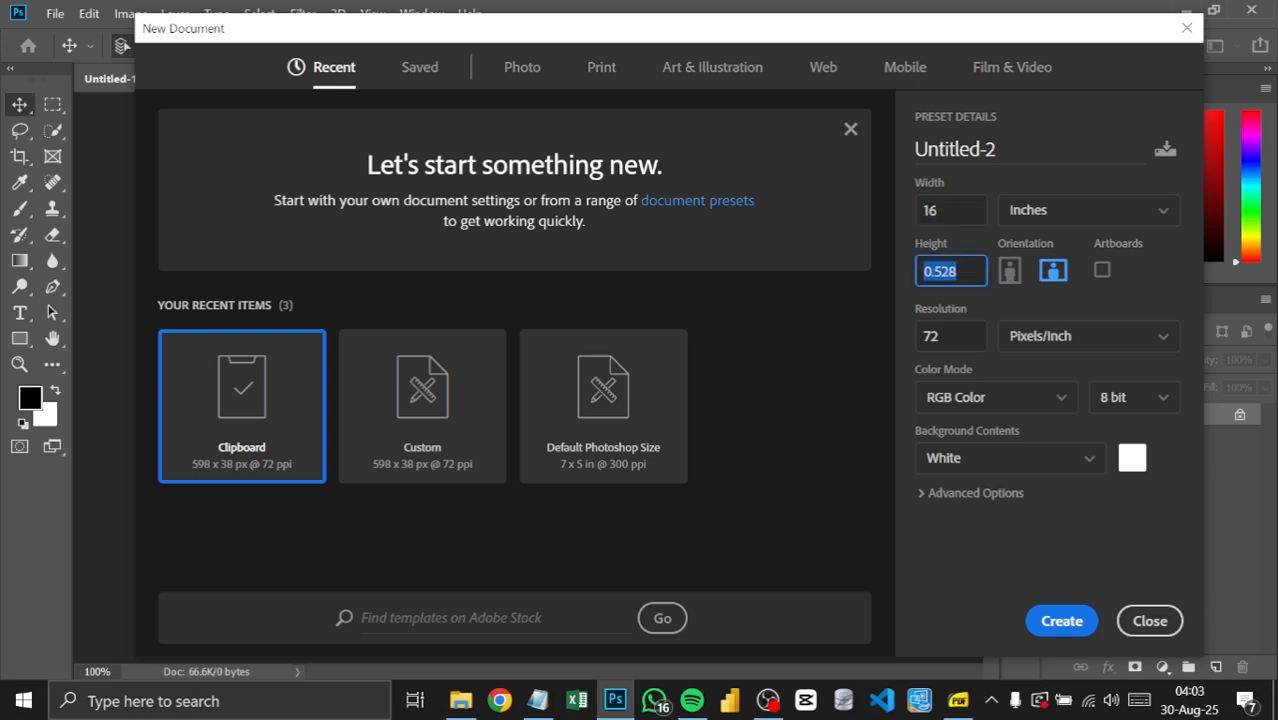
pyautogui.write('9')
pyautogui.click(1070, 620)
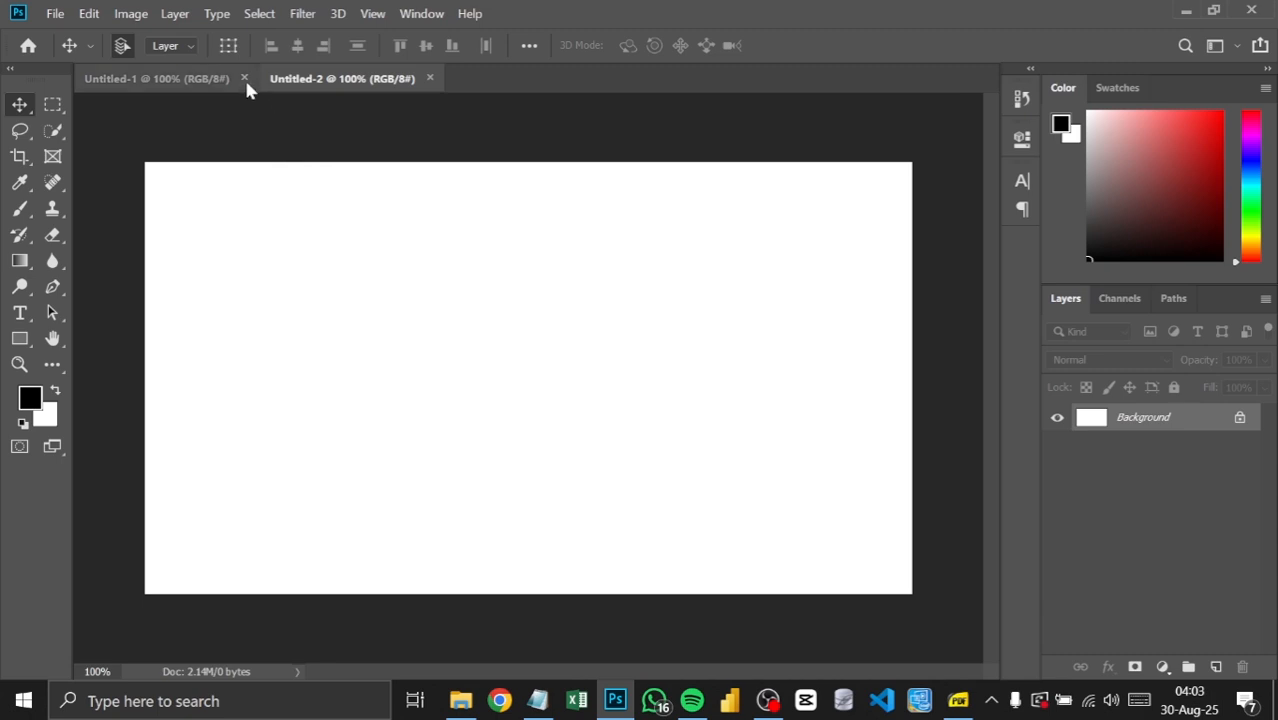
pyautogui.click(244, 78)
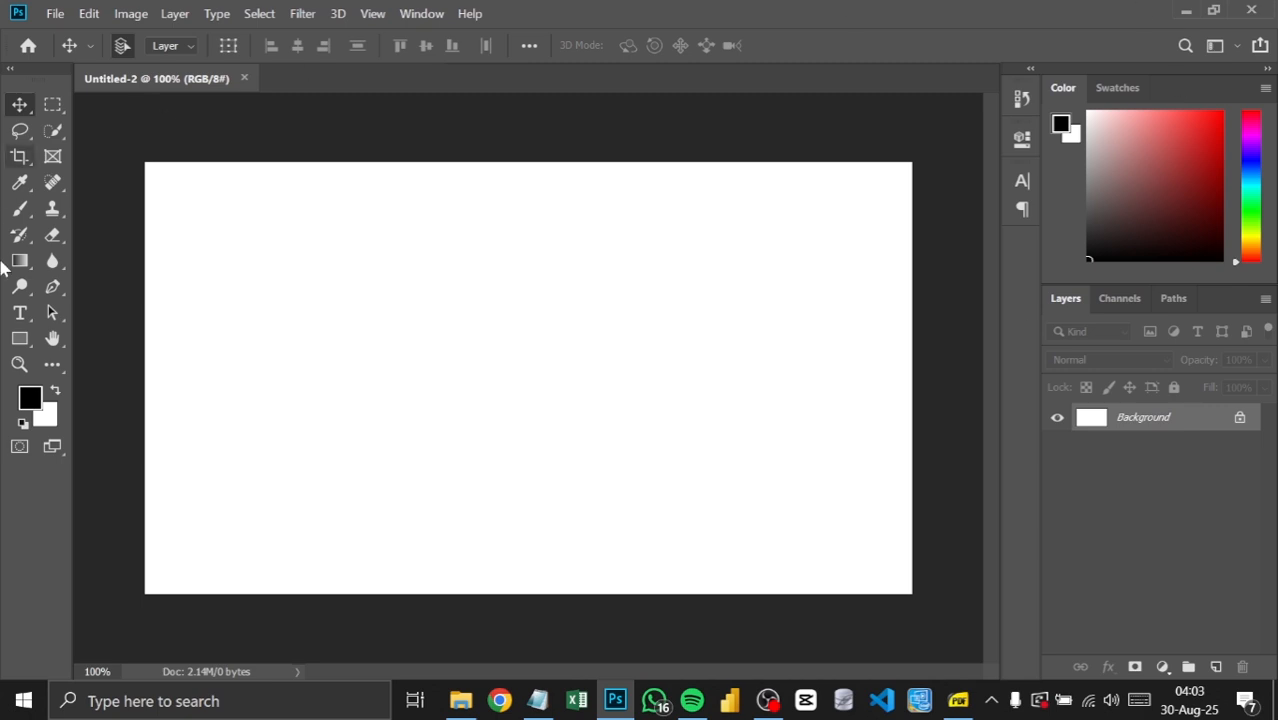
# Step: Collapse the toolbar to a single column and fit the canvas on screen, ending with the Move tool active
pyautogui.click(9, 70)
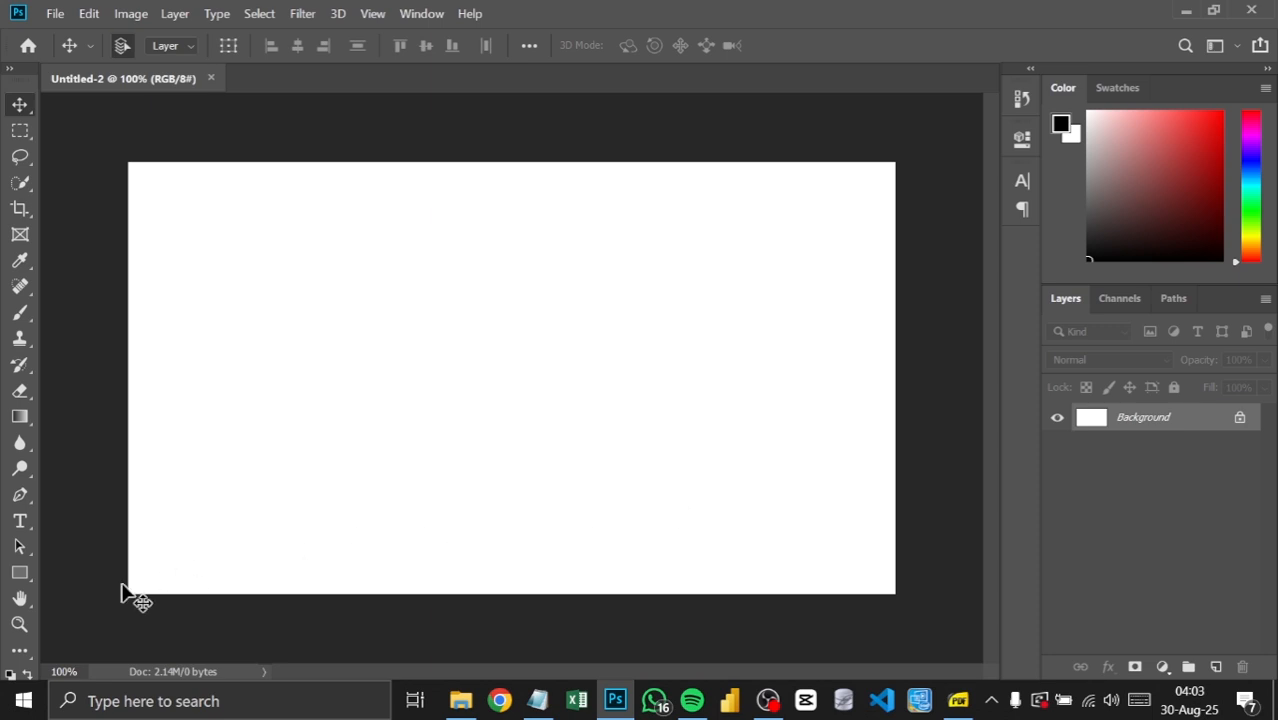
pyautogui.click(19, 624)
pyautogui.rightClick(331, 386)
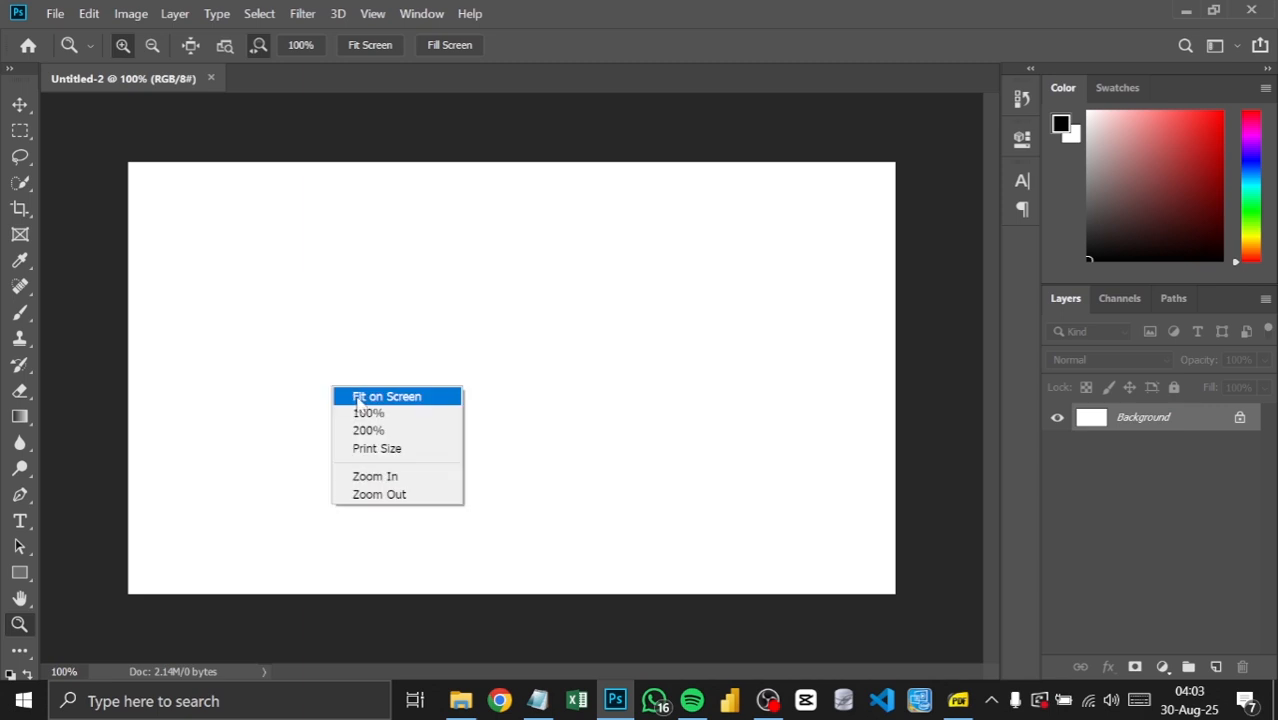
pyautogui.click(357, 398)
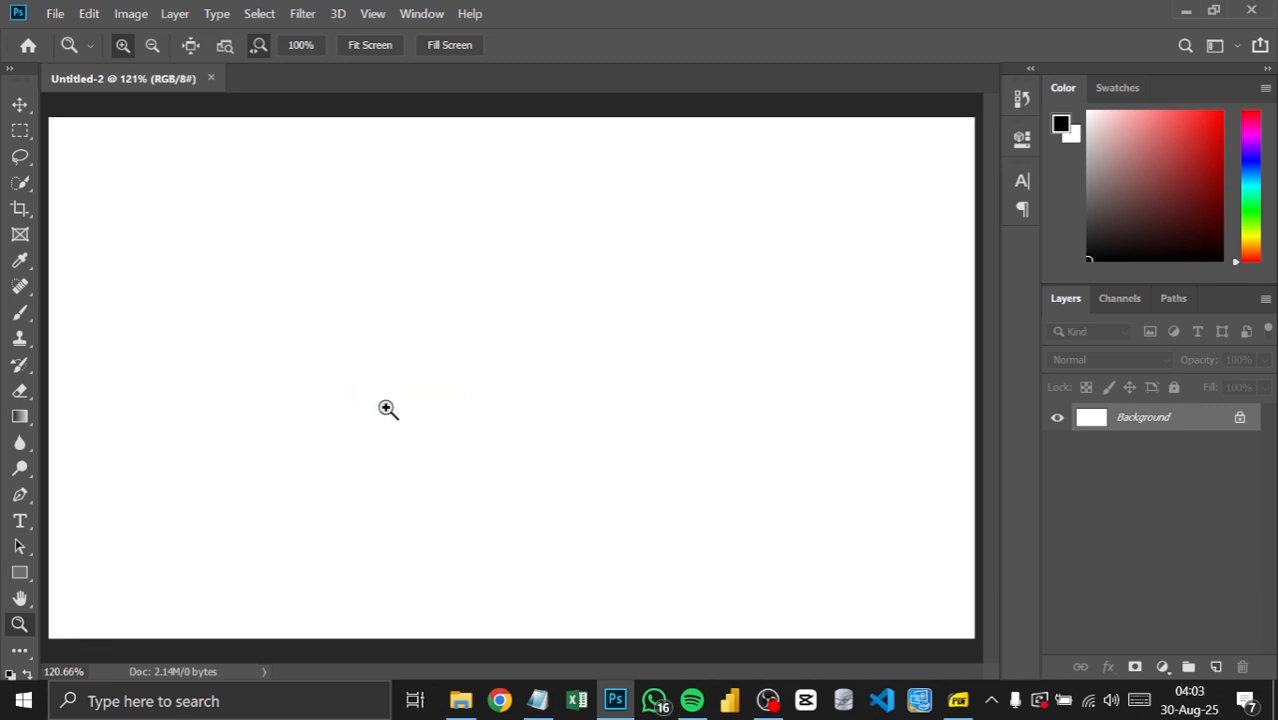
pyautogui.click(19, 104)
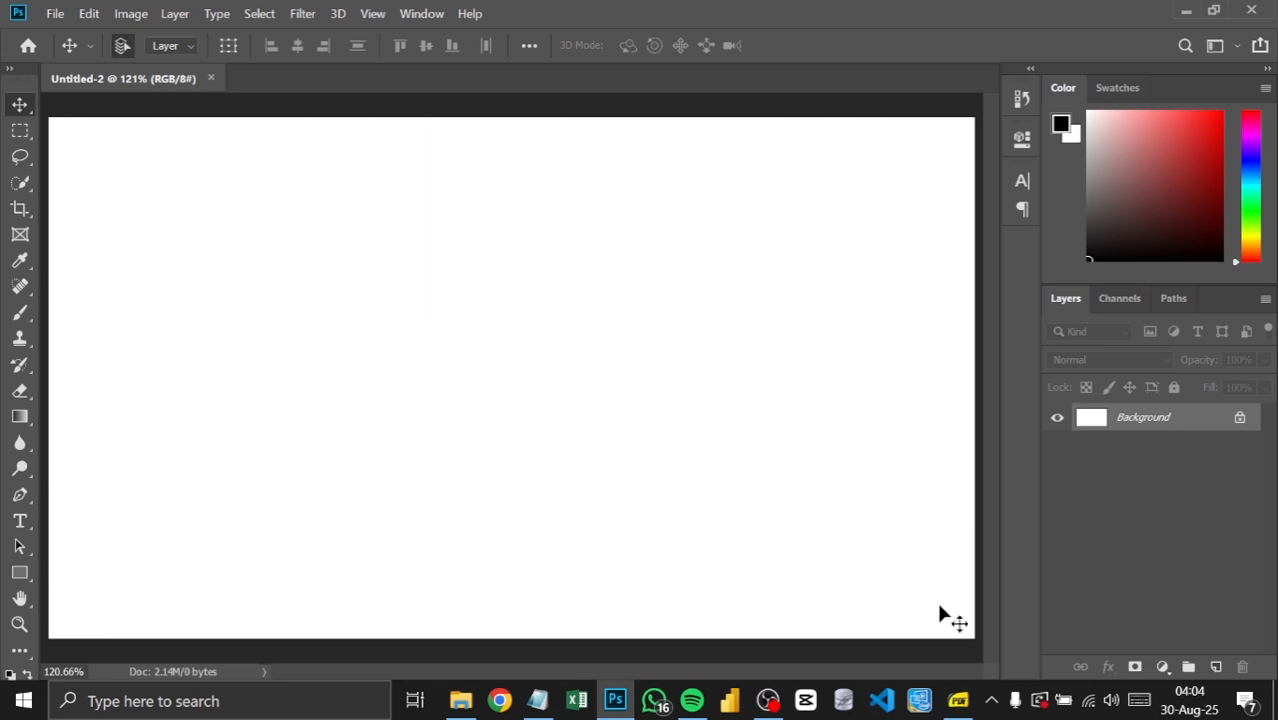
# Step: Examine the Photoshop workspace diagram in Chapter 4 of DESIGN HANDBOOK.pdf in SumatraPDF, and return to Photoshop
pyautogui.click(957, 685)
pyautogui.scroll(5, 748, 405)
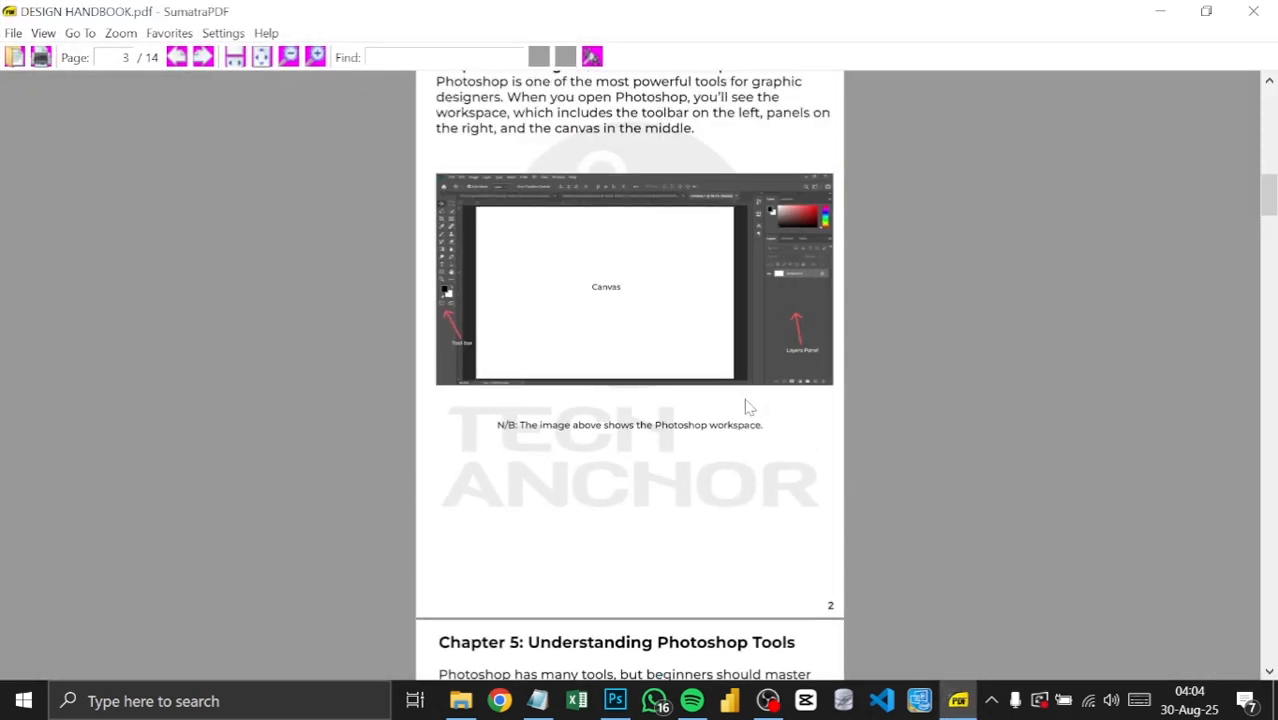
pyautogui.scroll(-1, 748, 407)
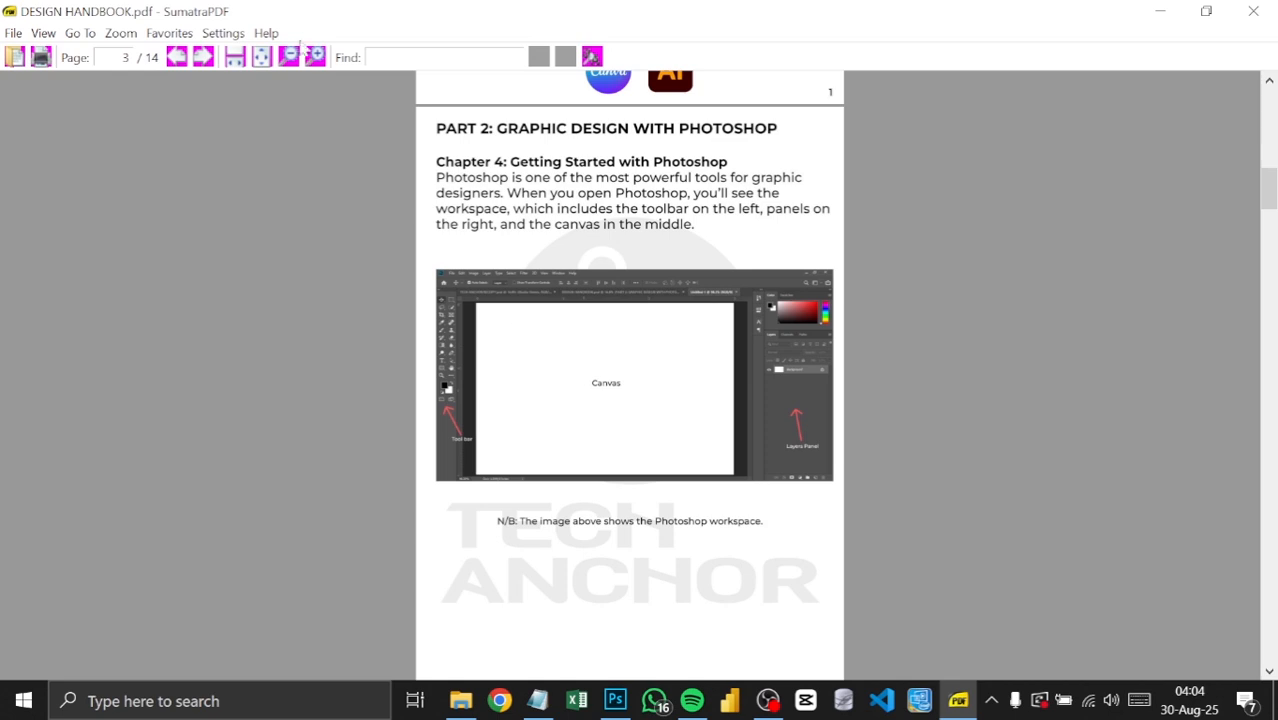
pyautogui.click(315, 57)
pyautogui.click(315, 57)
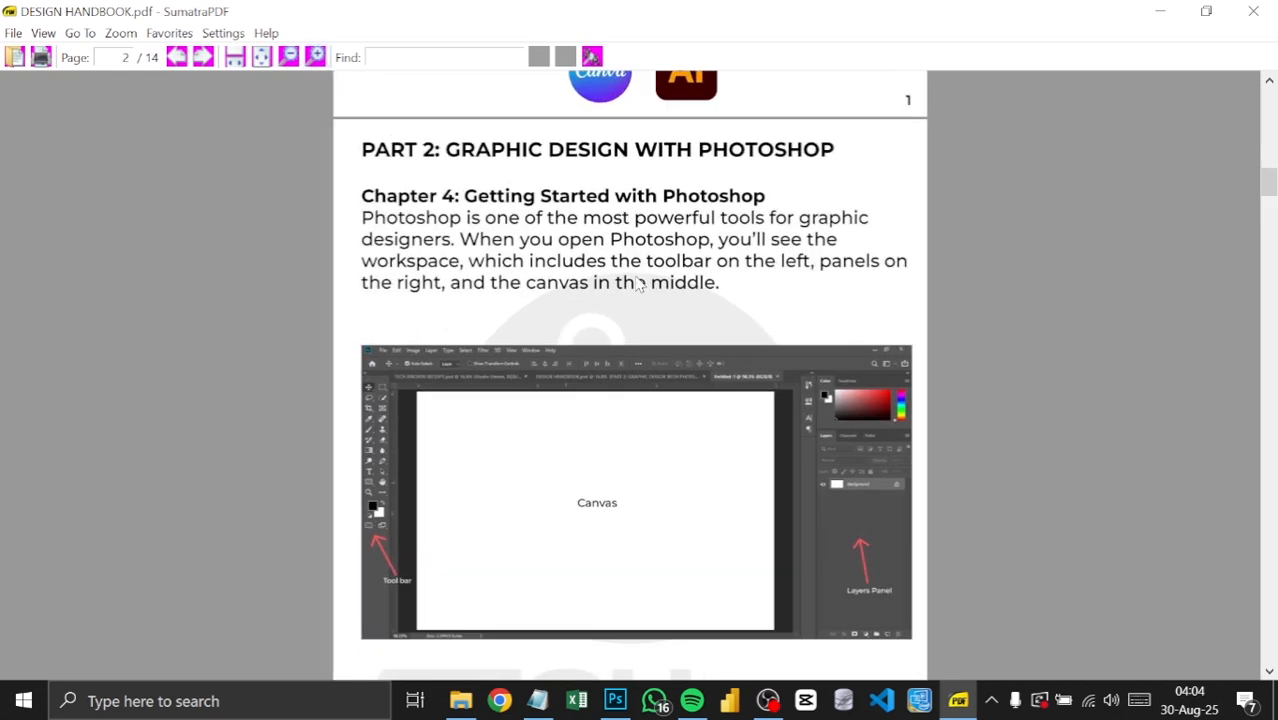
pyautogui.click(289, 57)
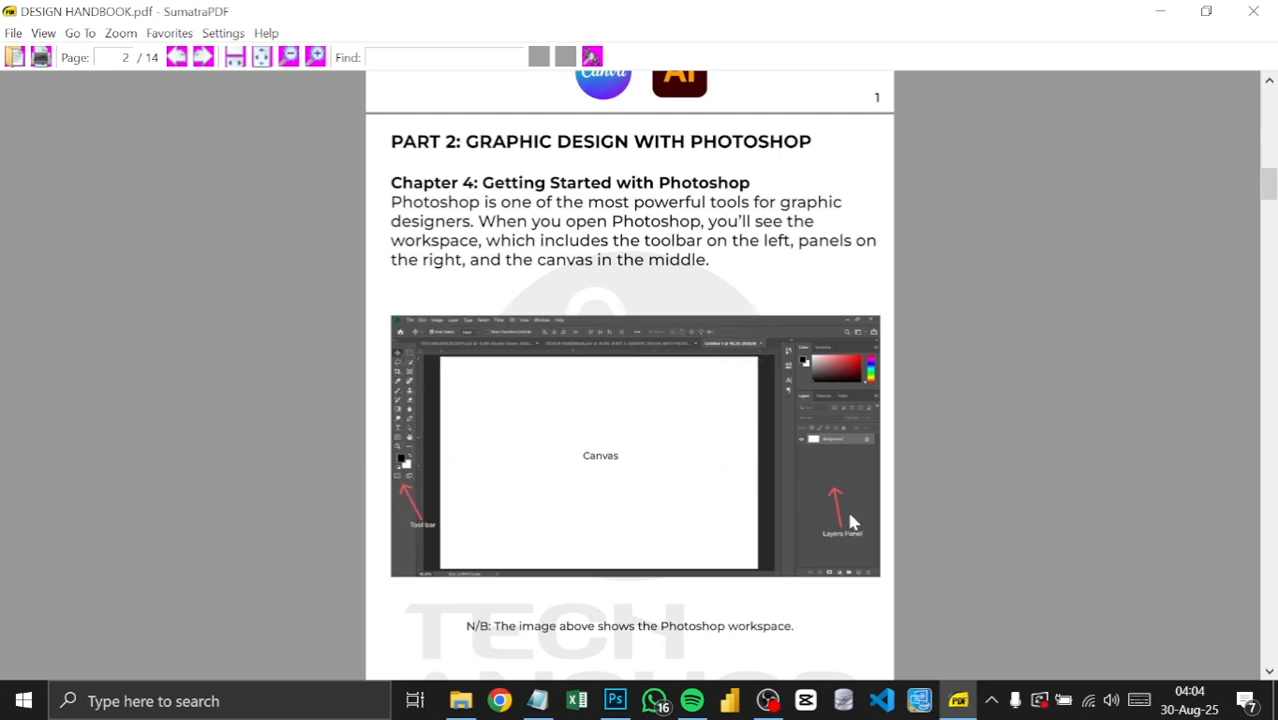
pyautogui.click(615, 701)
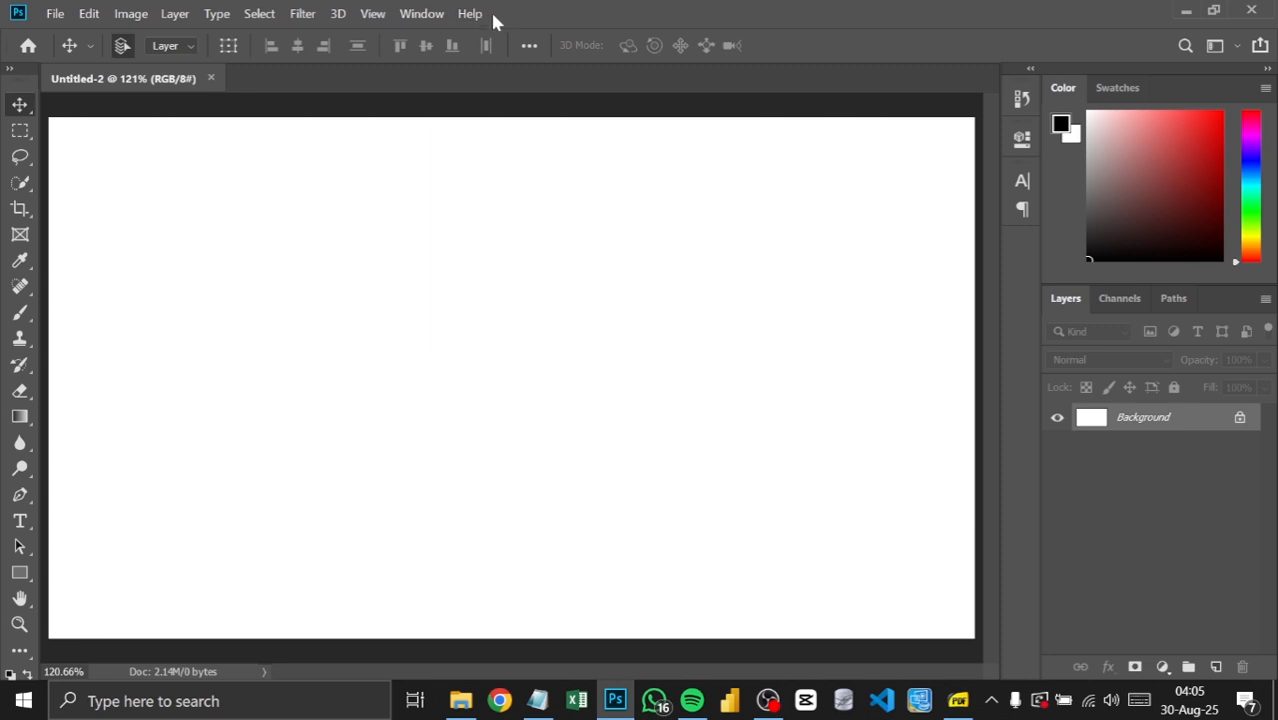
# Step: Toggle the toolbar repeatedly between one and two columns, leaving it in the two-column layout
pyautogui.click(7, 71)
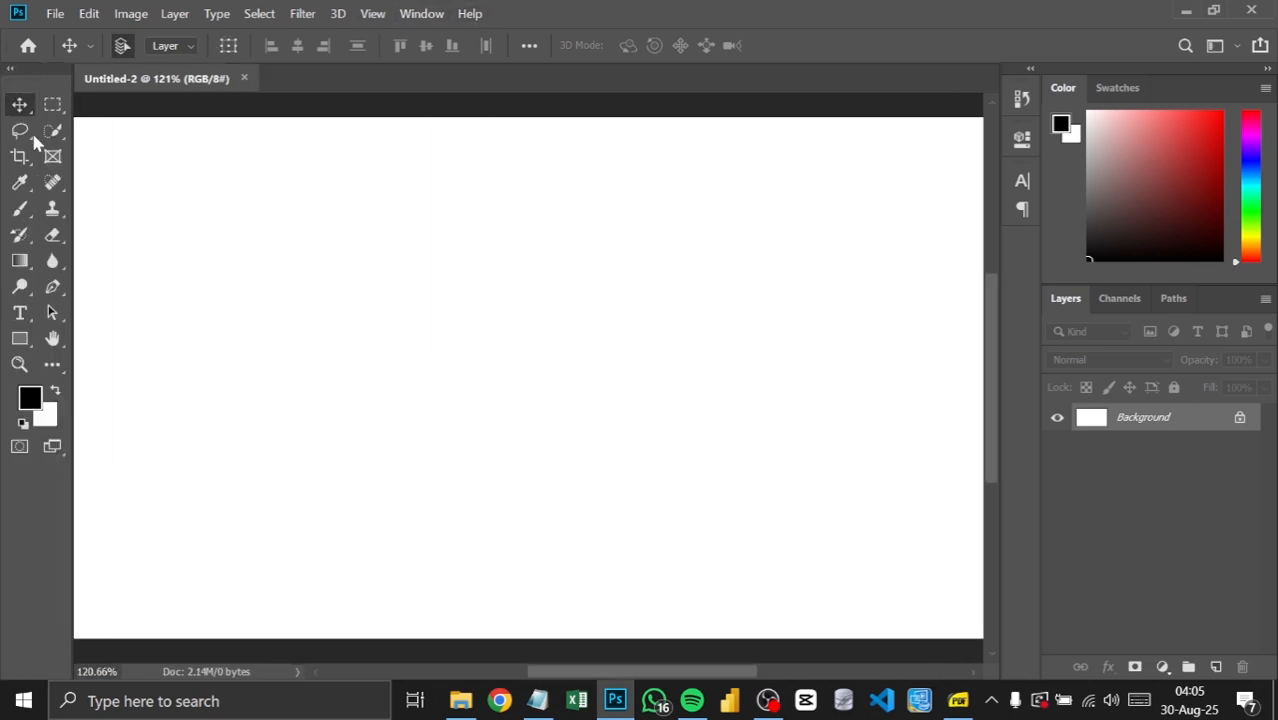
pyautogui.click(9, 70)
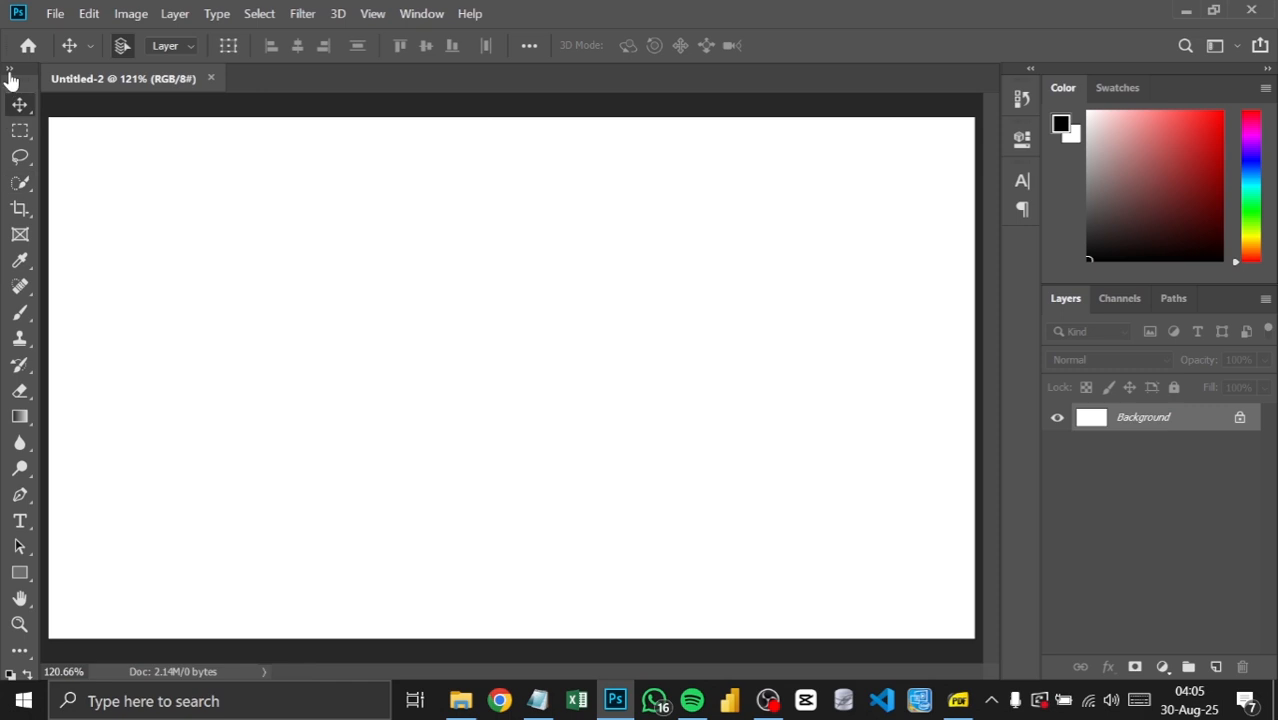
pyautogui.click(8, 72)
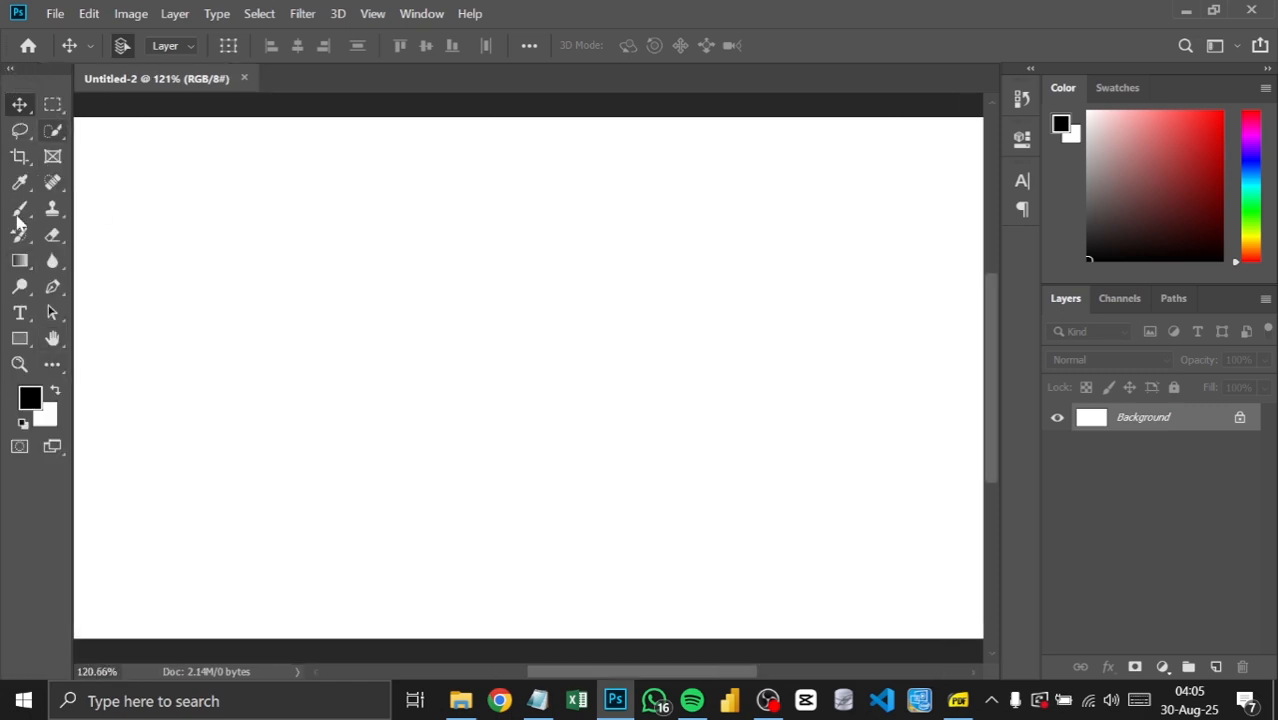
pyautogui.click(8, 72)
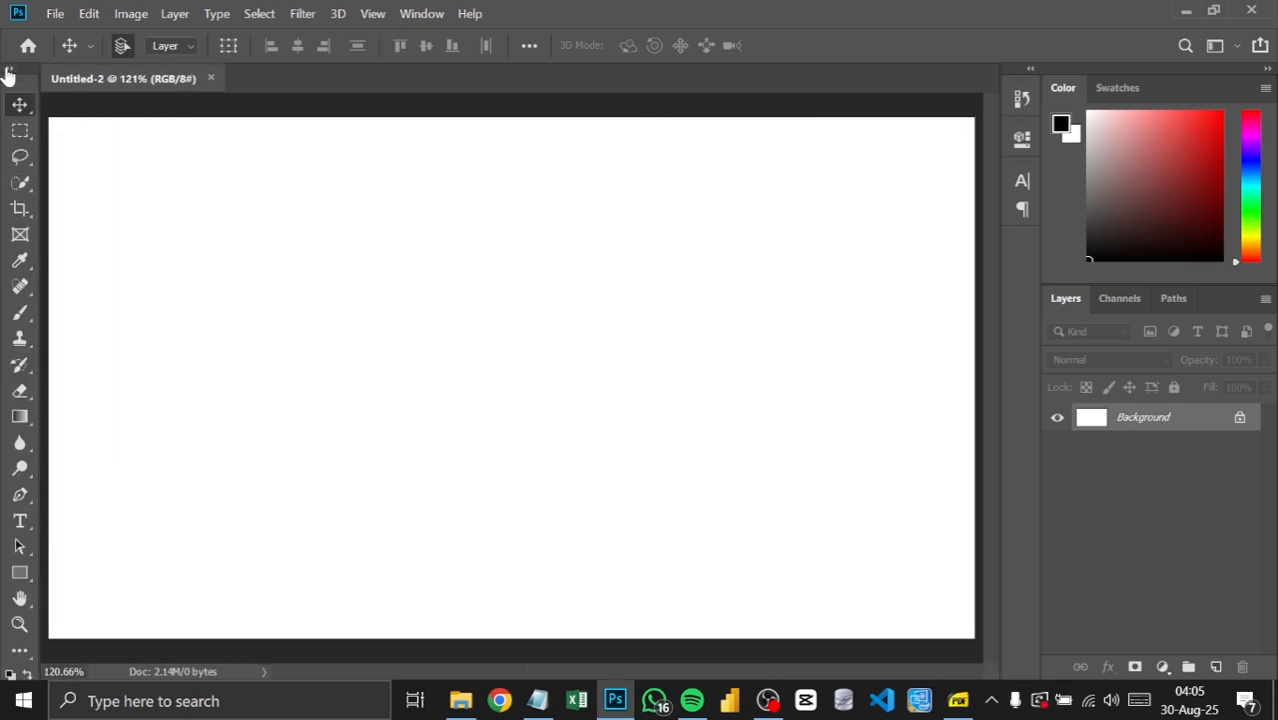
pyautogui.click(8, 72)
pyautogui.click(8, 72)
pyautogui.click(8, 72)
pyautogui.click(8, 72)
pyautogui.click(8, 72)
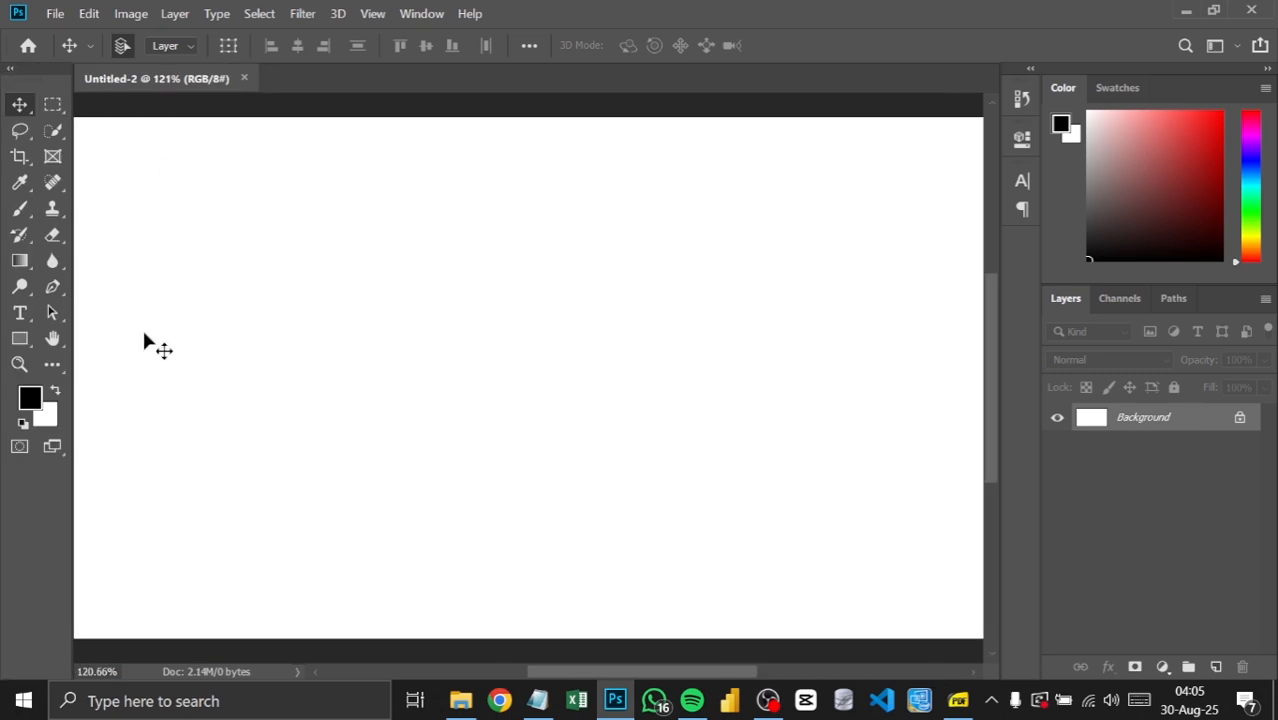
# Step: Zoom the canvas out to 100% and activate the Move tool from its tool group
pyautogui.click(19, 364)
pyautogui.rightClick(296, 276)
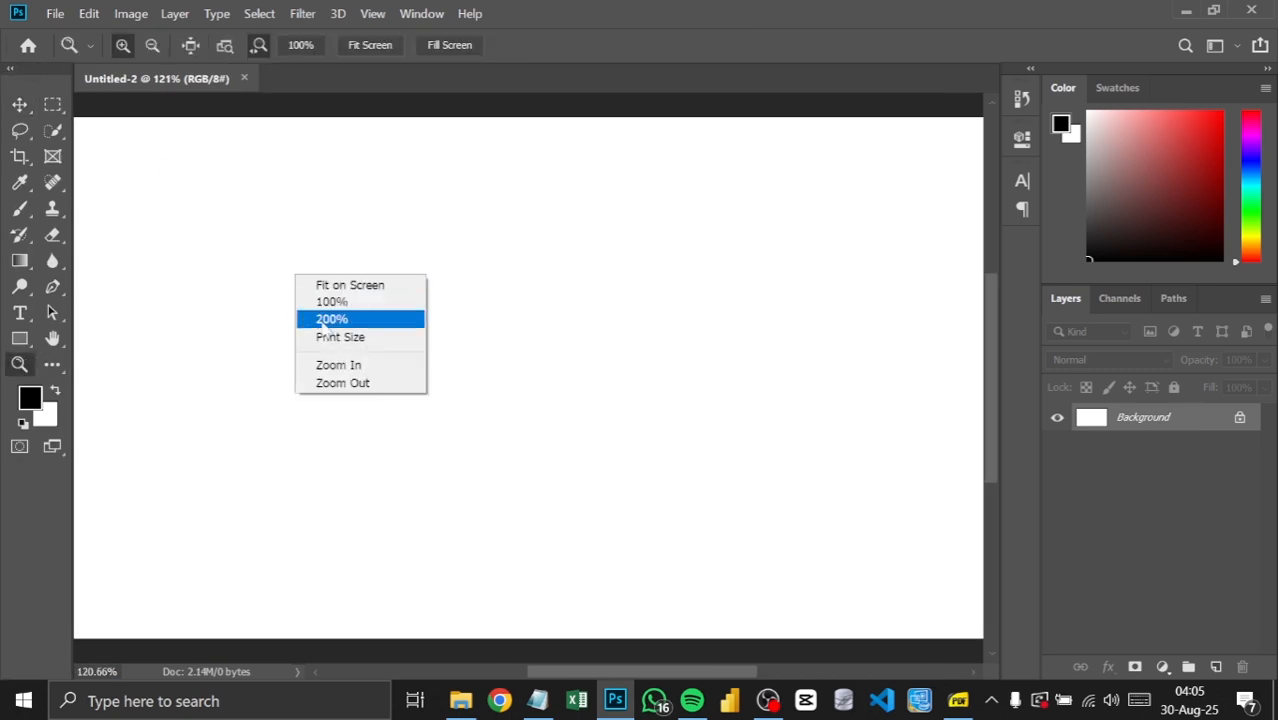
pyautogui.click(340, 385)
pyautogui.click(19, 104)
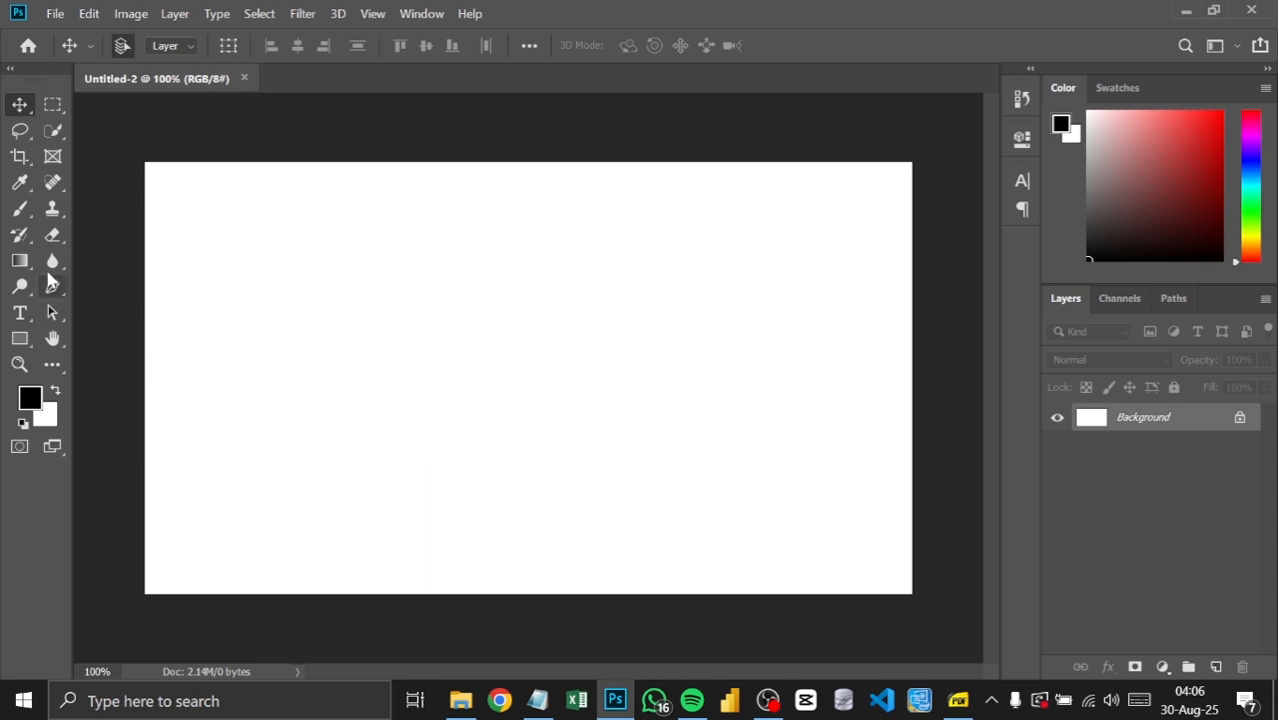
pyautogui.rightClick(20, 105)
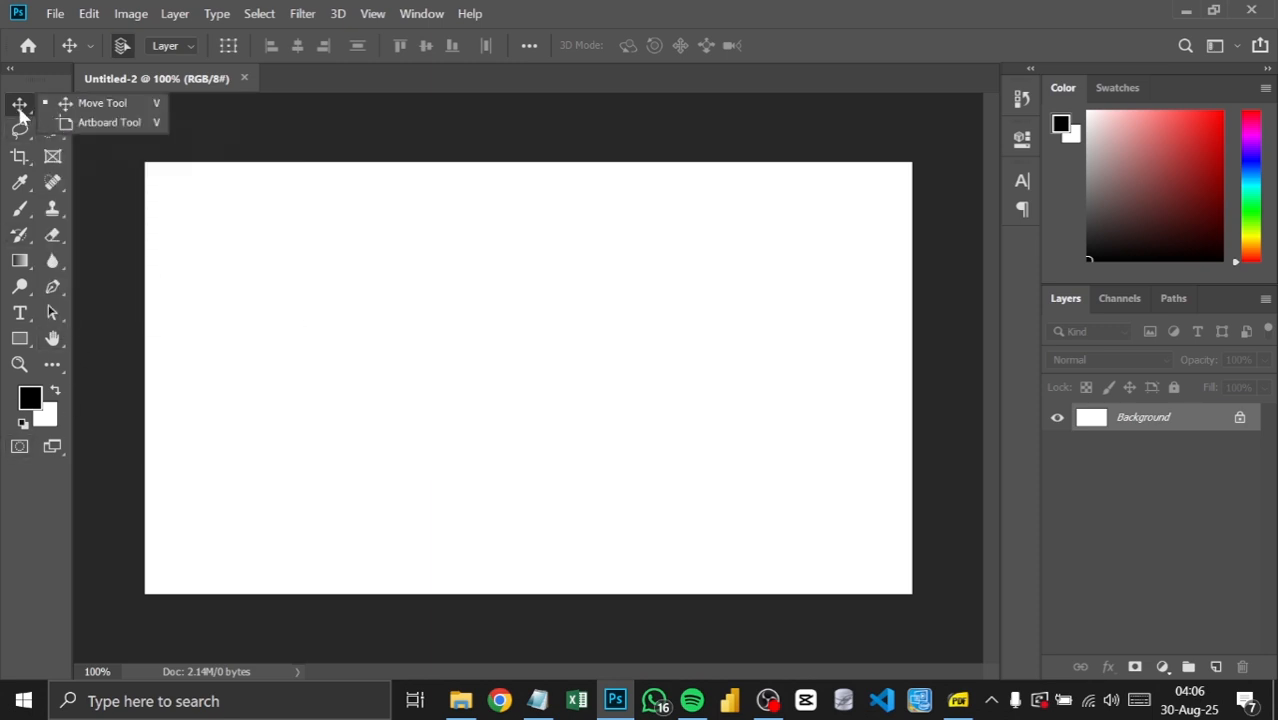
pyautogui.click(113, 106)
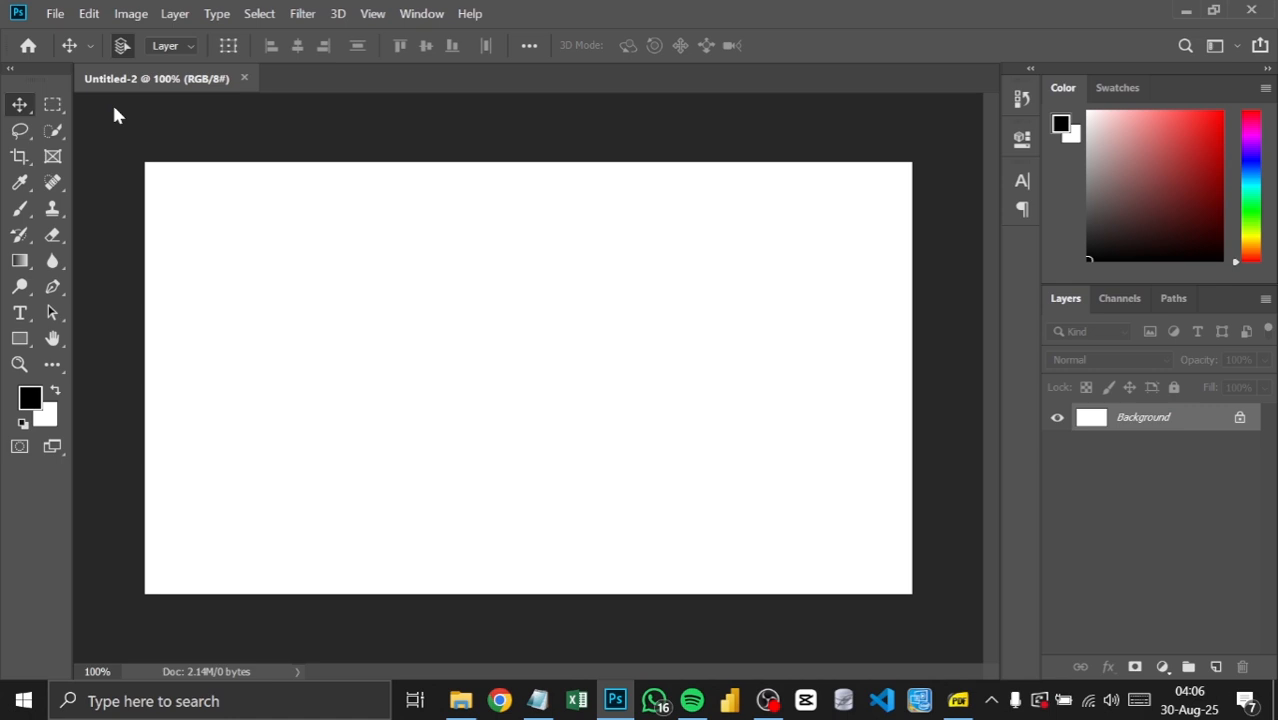
# Step: Draw a black rectangle about 152 by 156 px, and move it to about X 394 px, Y 324 px on the canvas
pyautogui.click(20, 339)
pyautogui.moveTo(325, 265); pyautogui.dragTo(427, 368)
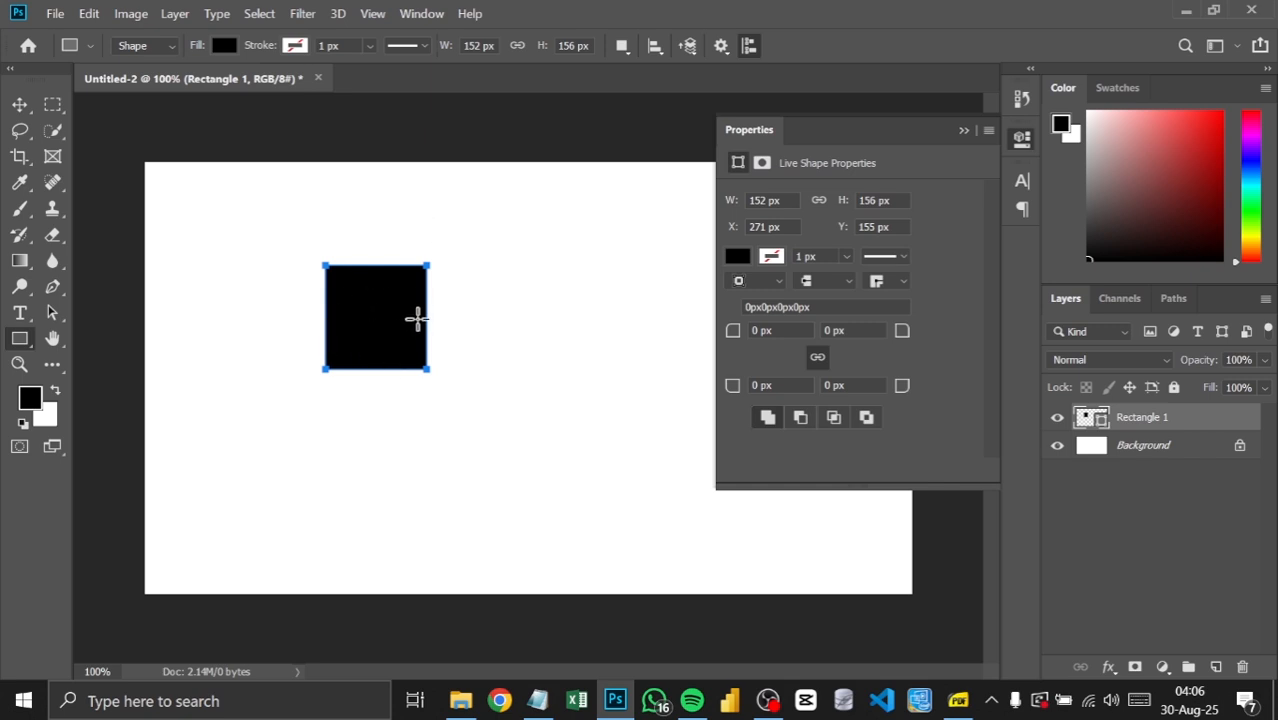
pyautogui.click(20, 108)
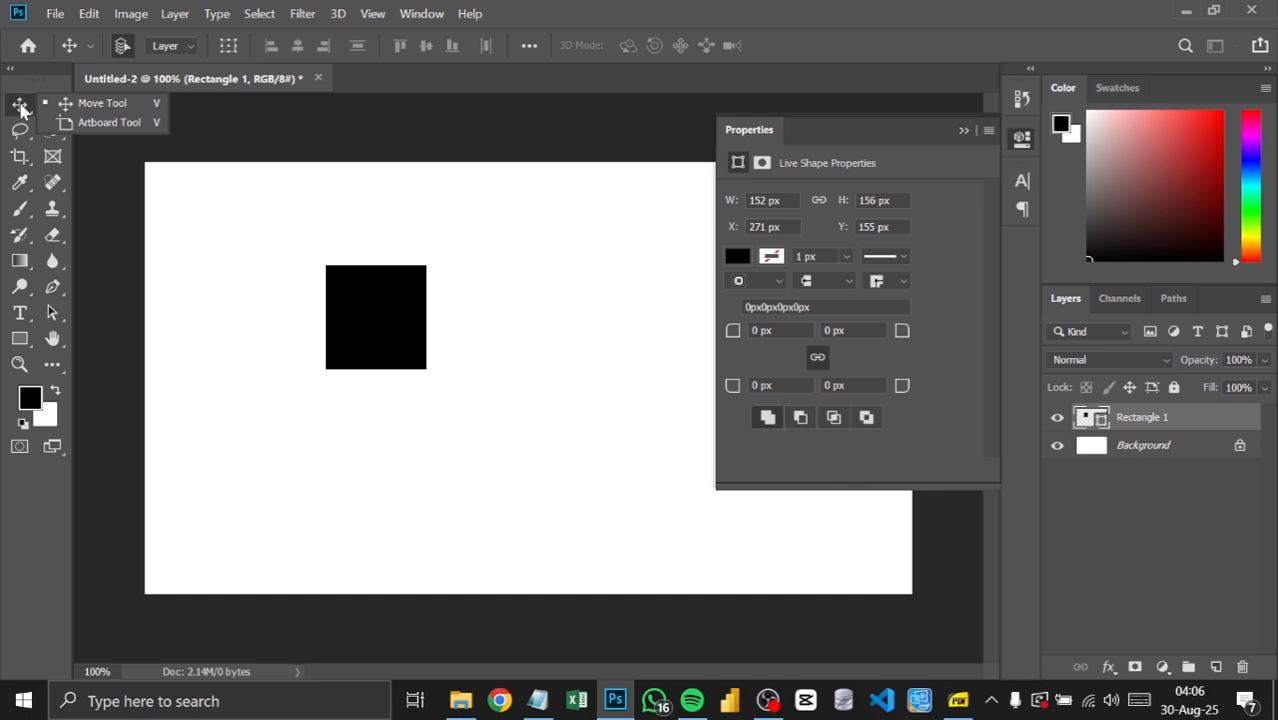
pyautogui.click(98, 106)
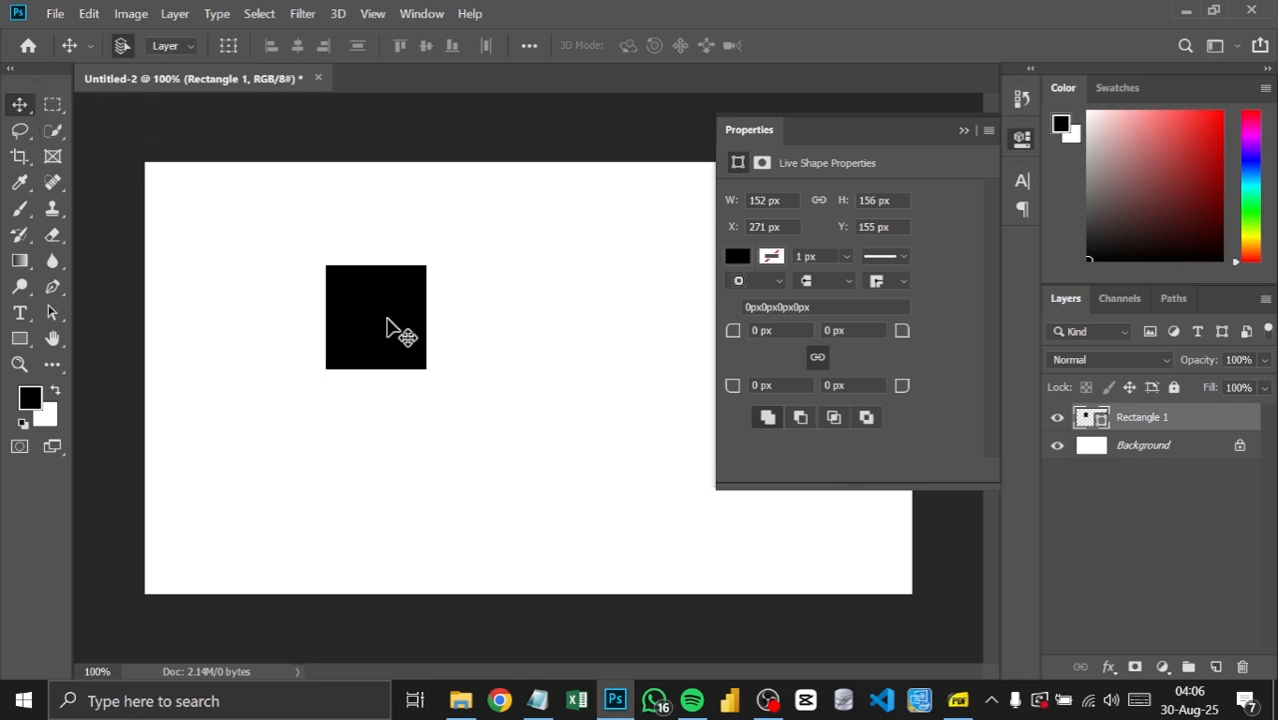
pyautogui.moveTo(387, 320); pyautogui.dragTo(388, 312)
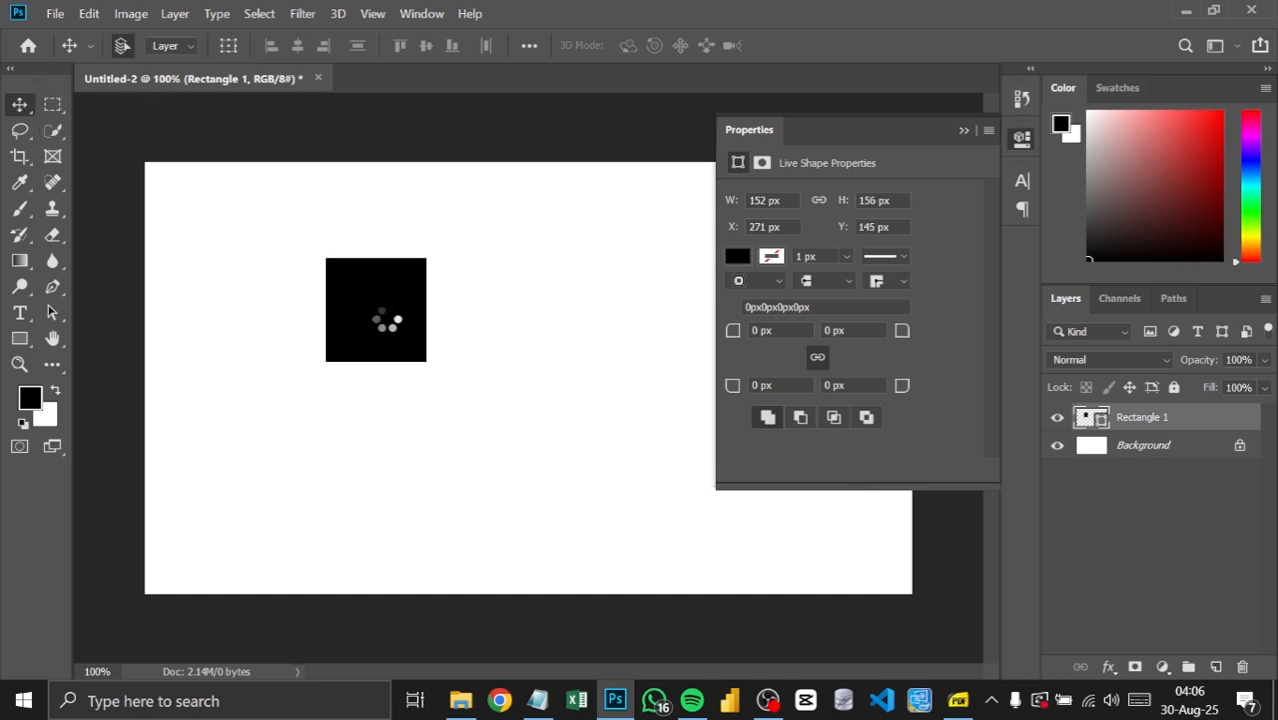
pyautogui.moveTo(340, 354); pyautogui.dragTo(496, 454)
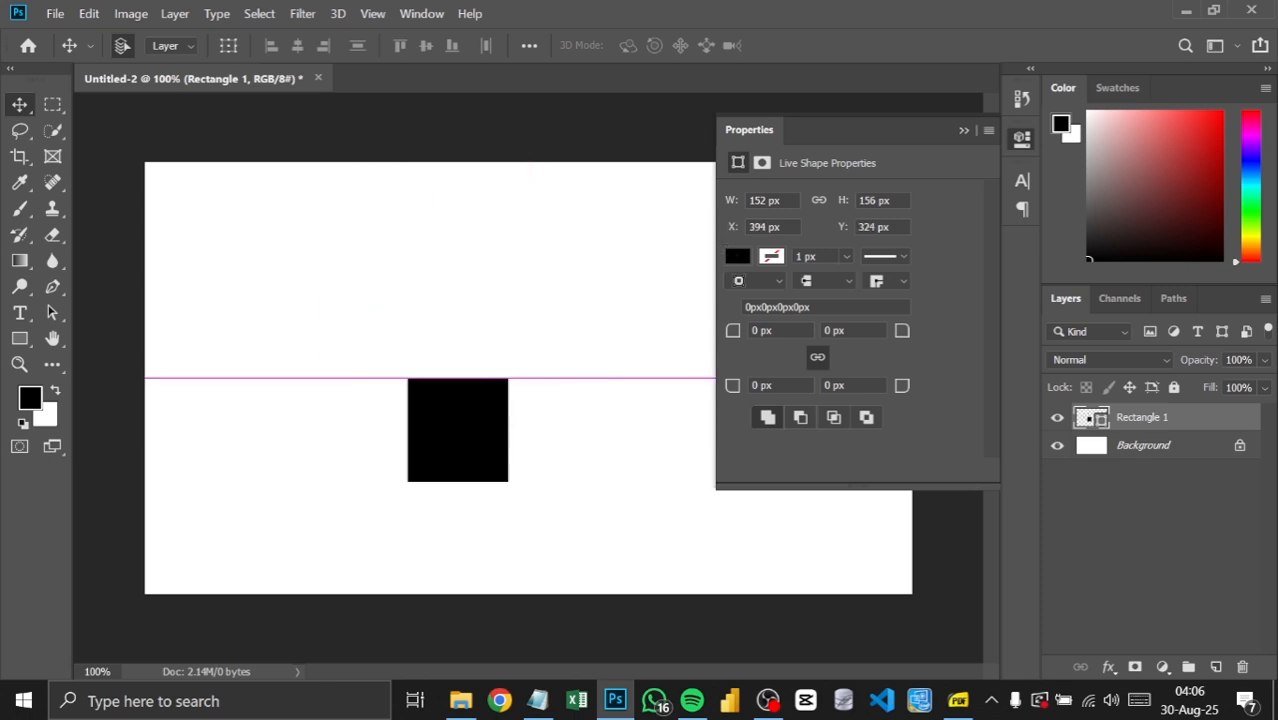
pyautogui.click(964, 131)
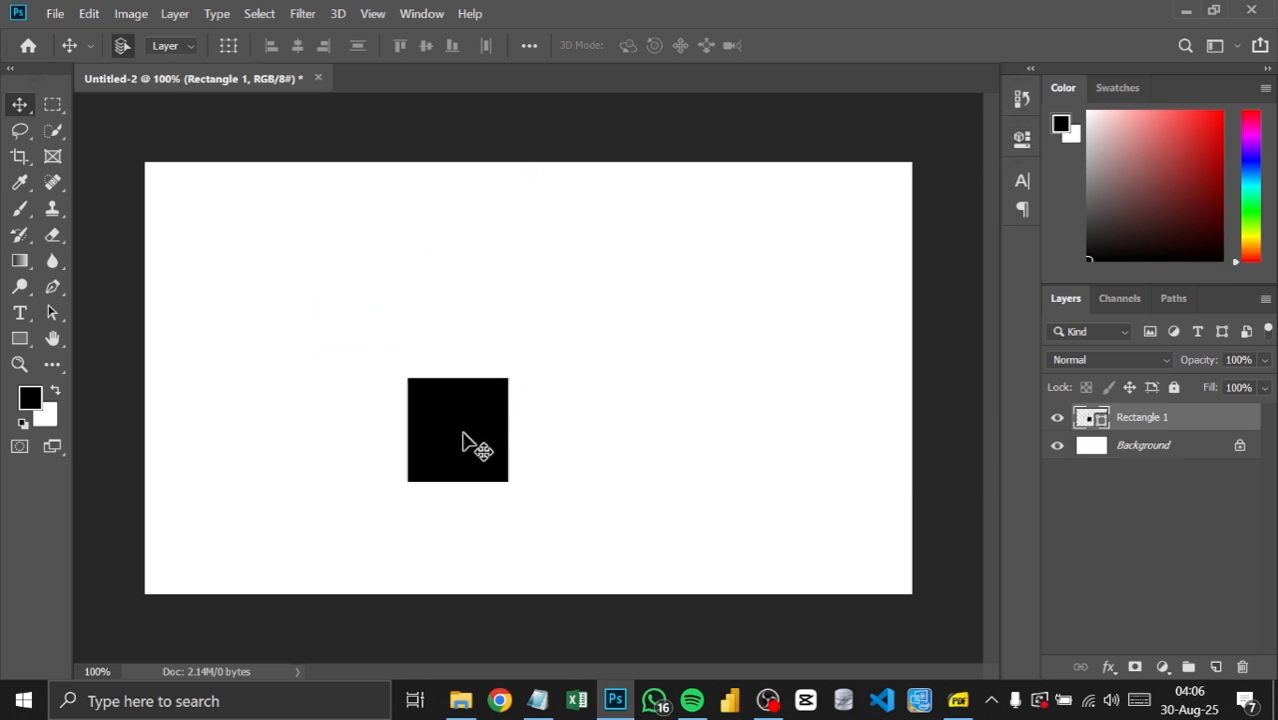
# Step: Add a "Lorem Ipsum" placeholder text layer to the canvas's upper half, and move it slightly right and down
pyautogui.click(20, 313)
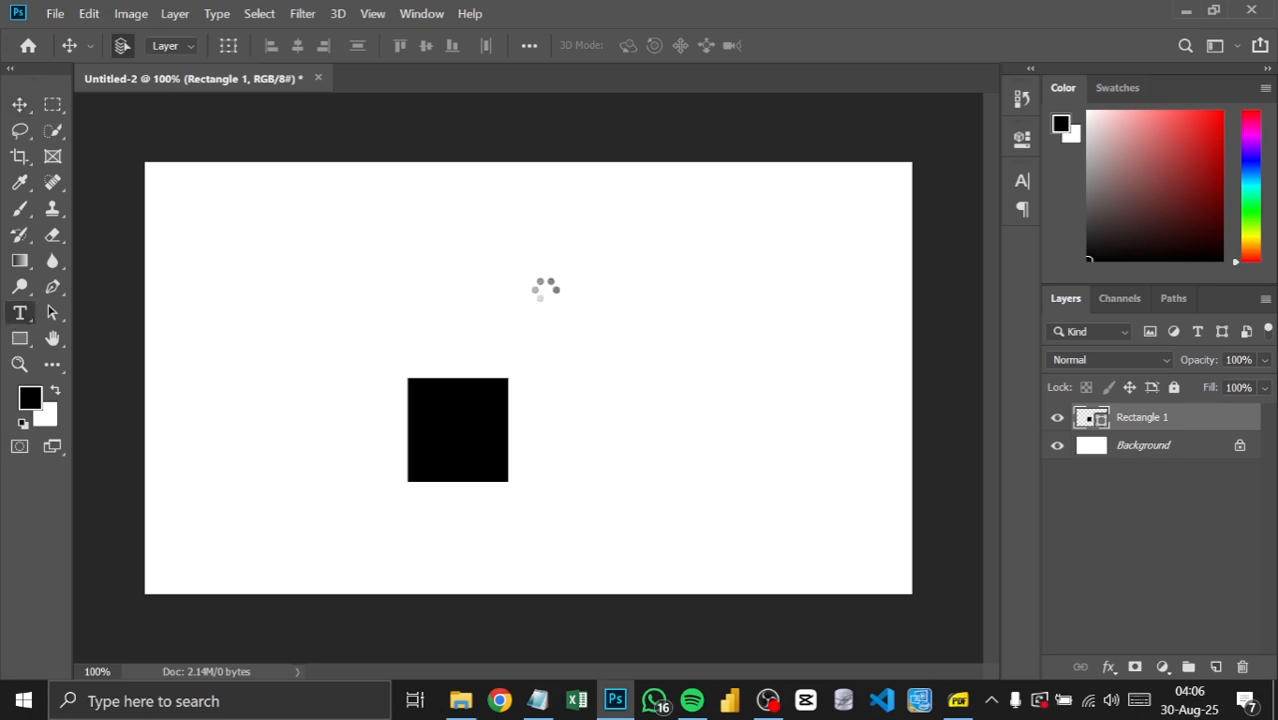
pyautogui.click(556, 287)
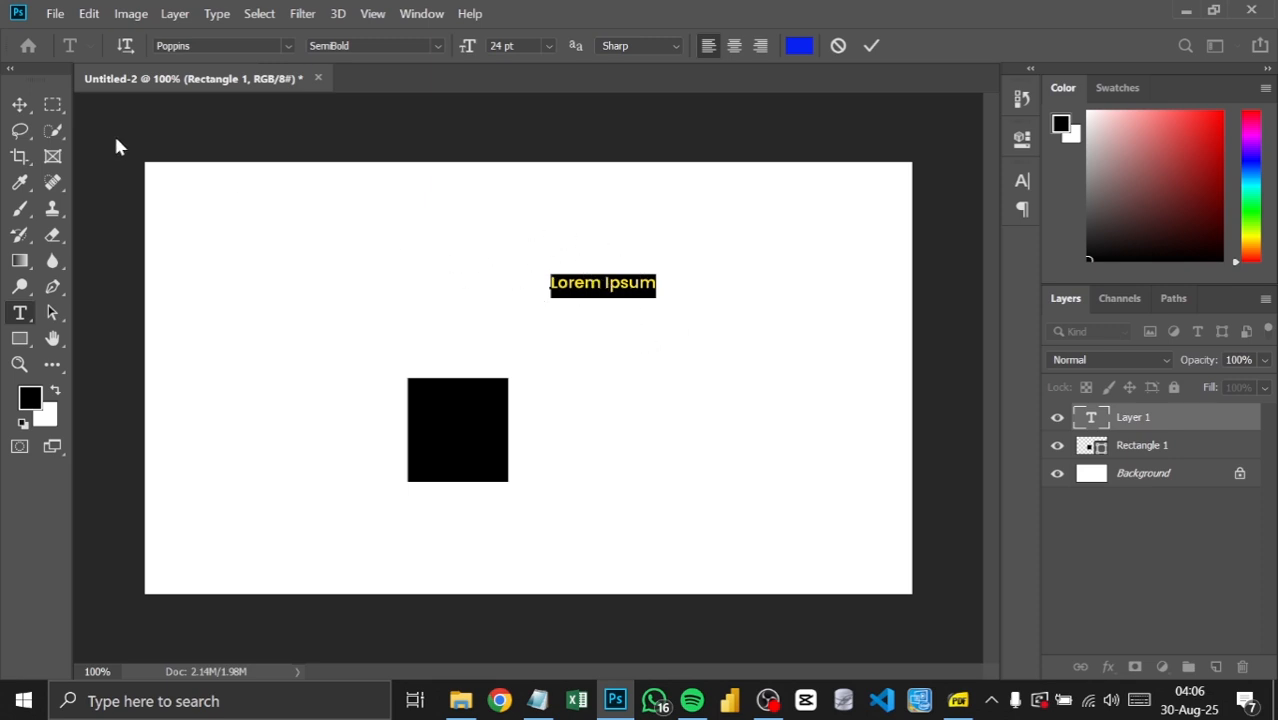
pyautogui.click(18, 106)
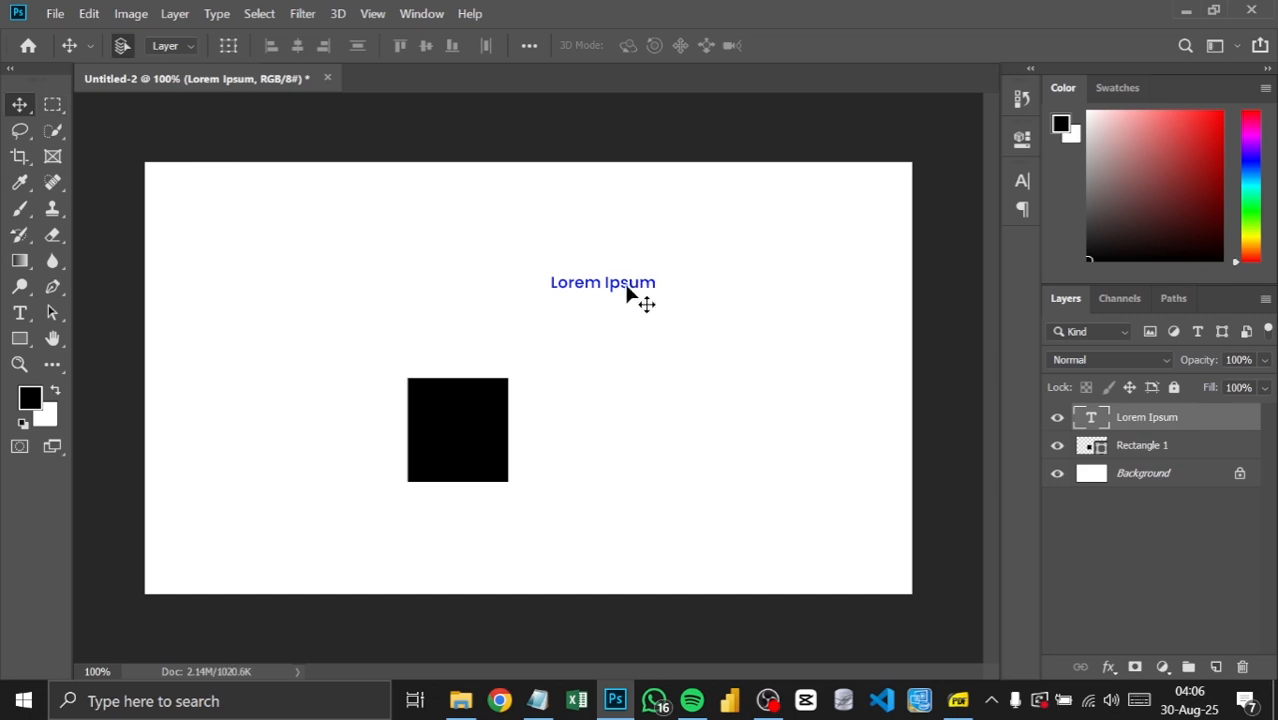
pyautogui.moveTo(642, 300); pyautogui.dragTo(718, 322)
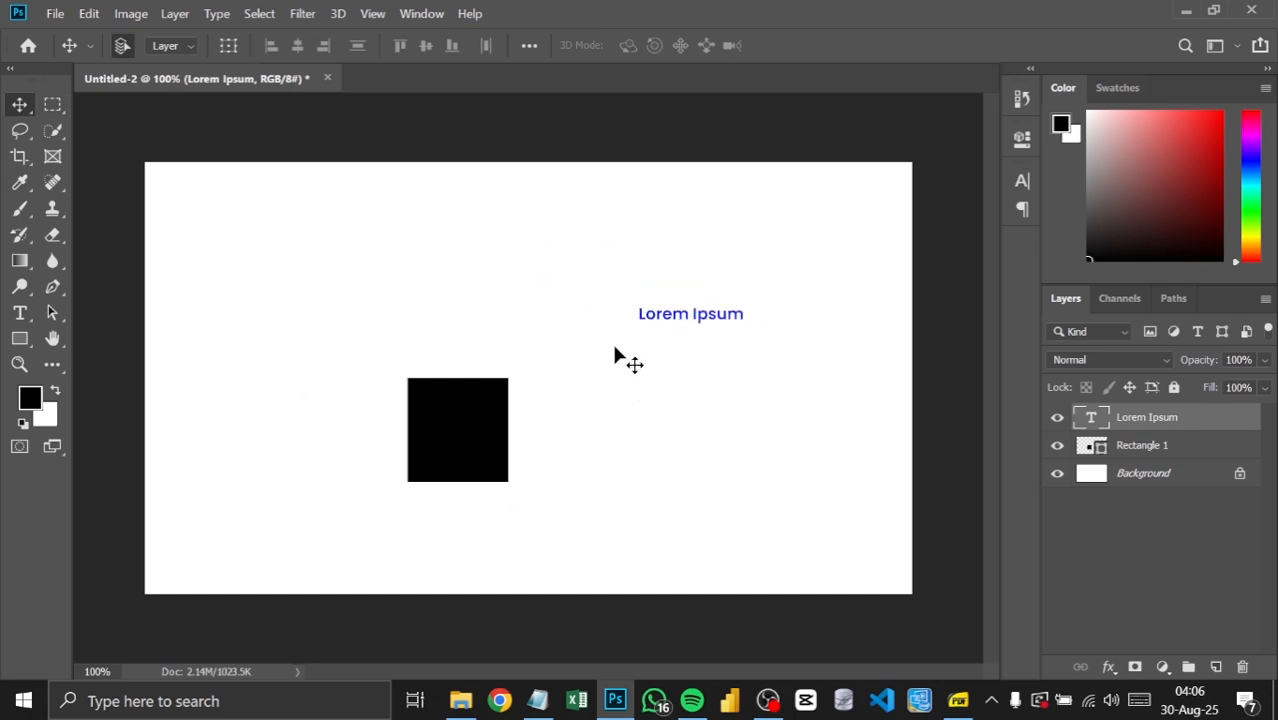
# Step: Examine the tool variants in the Marquee, Lasso and Quick Selection groups
pyautogui.click(53, 104)
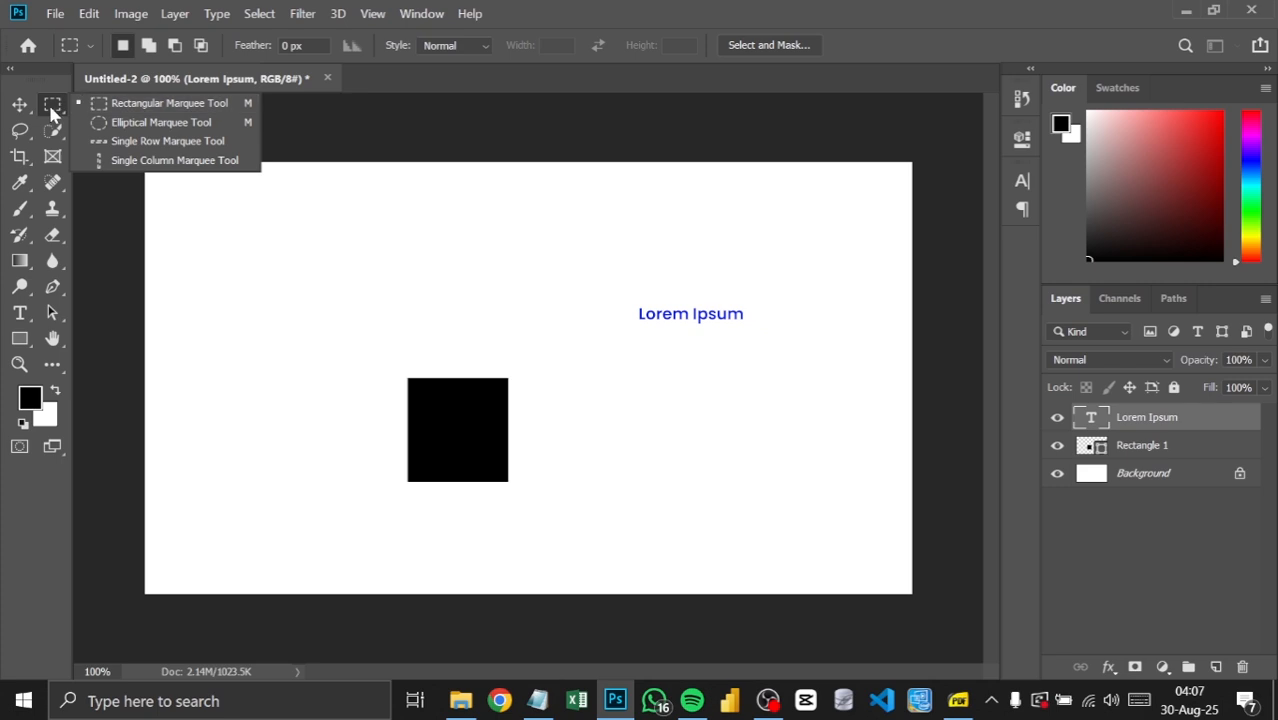
pyautogui.click(30, 136)
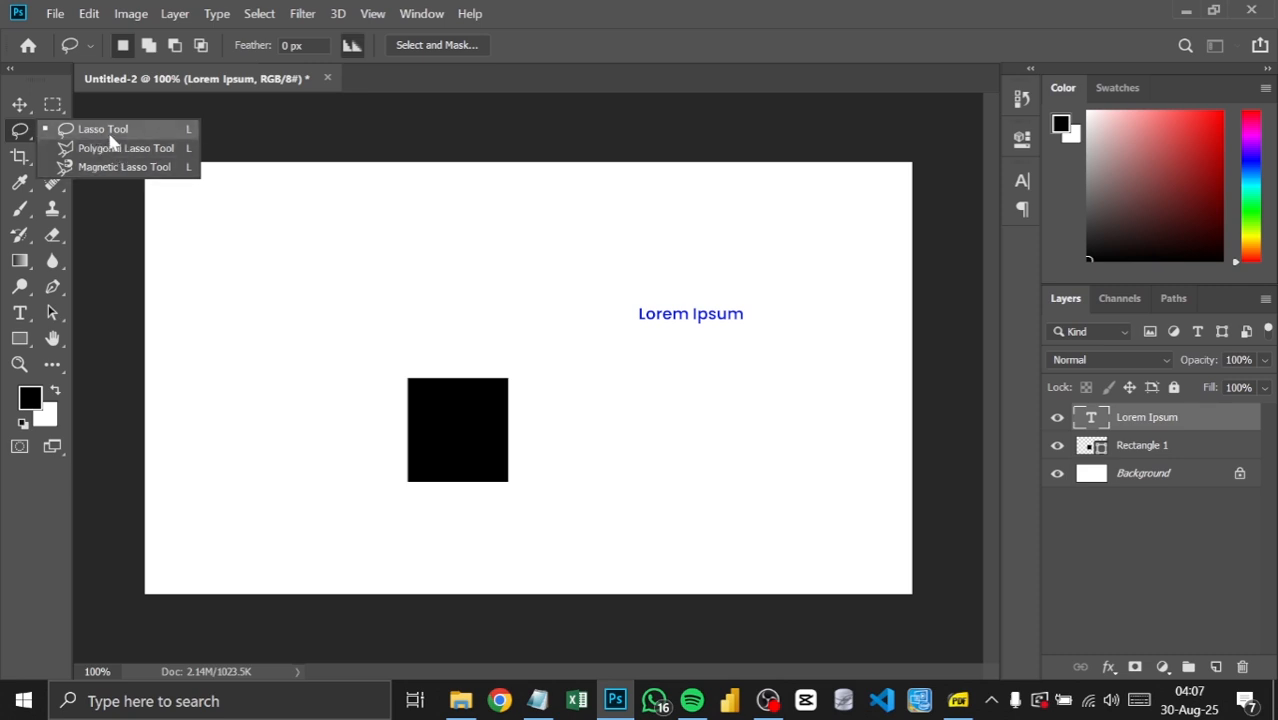
pyautogui.click(19, 135)
pyautogui.rightClick(19, 135)
pyautogui.click(19, 134)
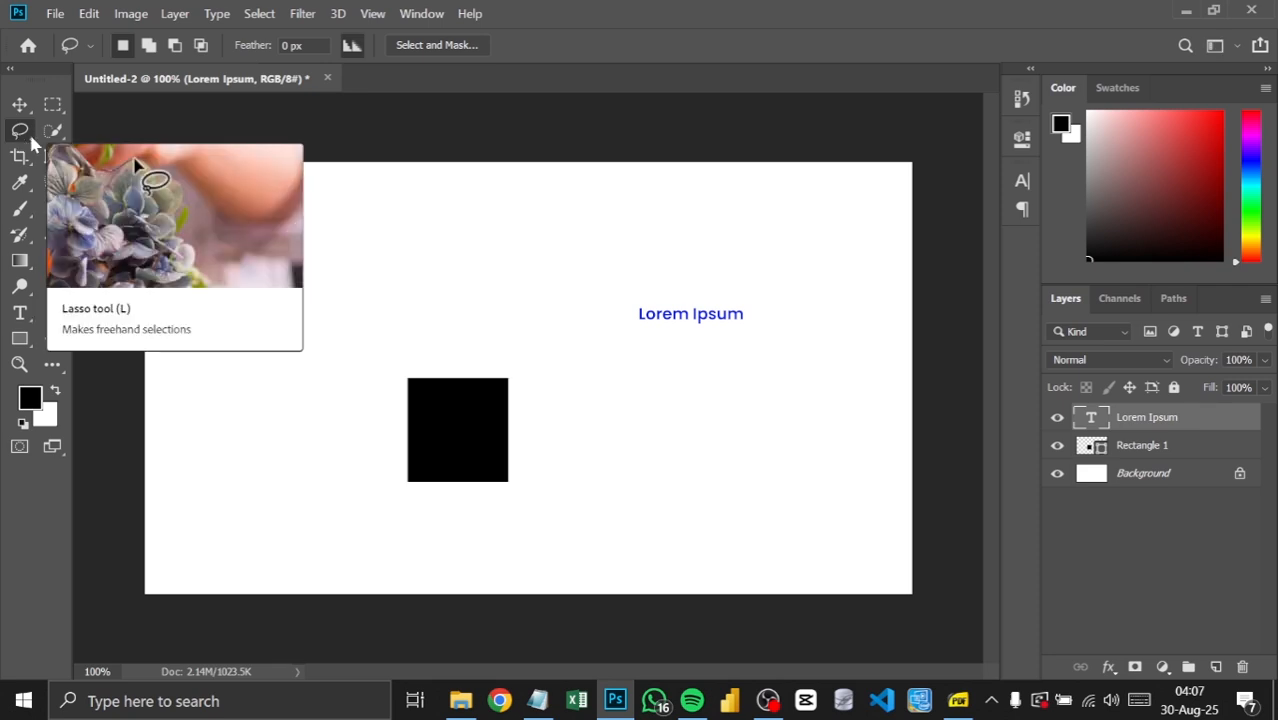
pyautogui.click(53, 137)
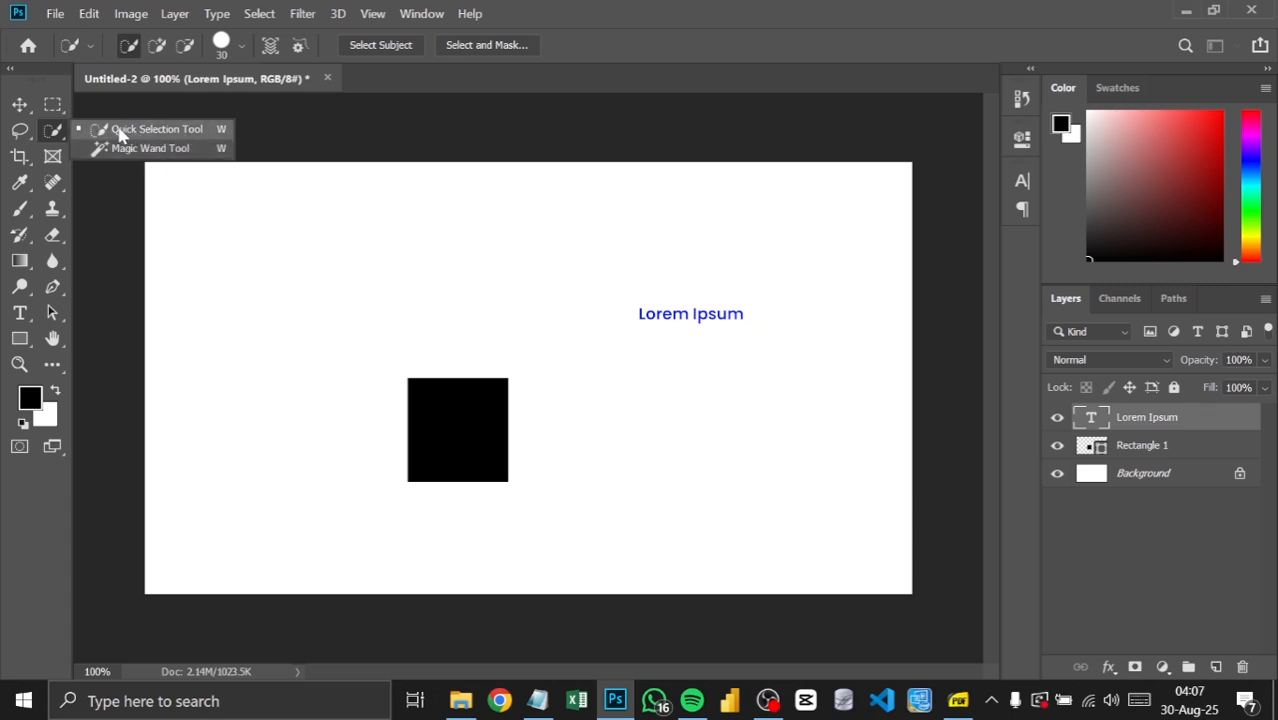
# Step: Crop a strip off the left side of the canvas with the Crop tool, and undo the crop
pyautogui.click(20, 160)
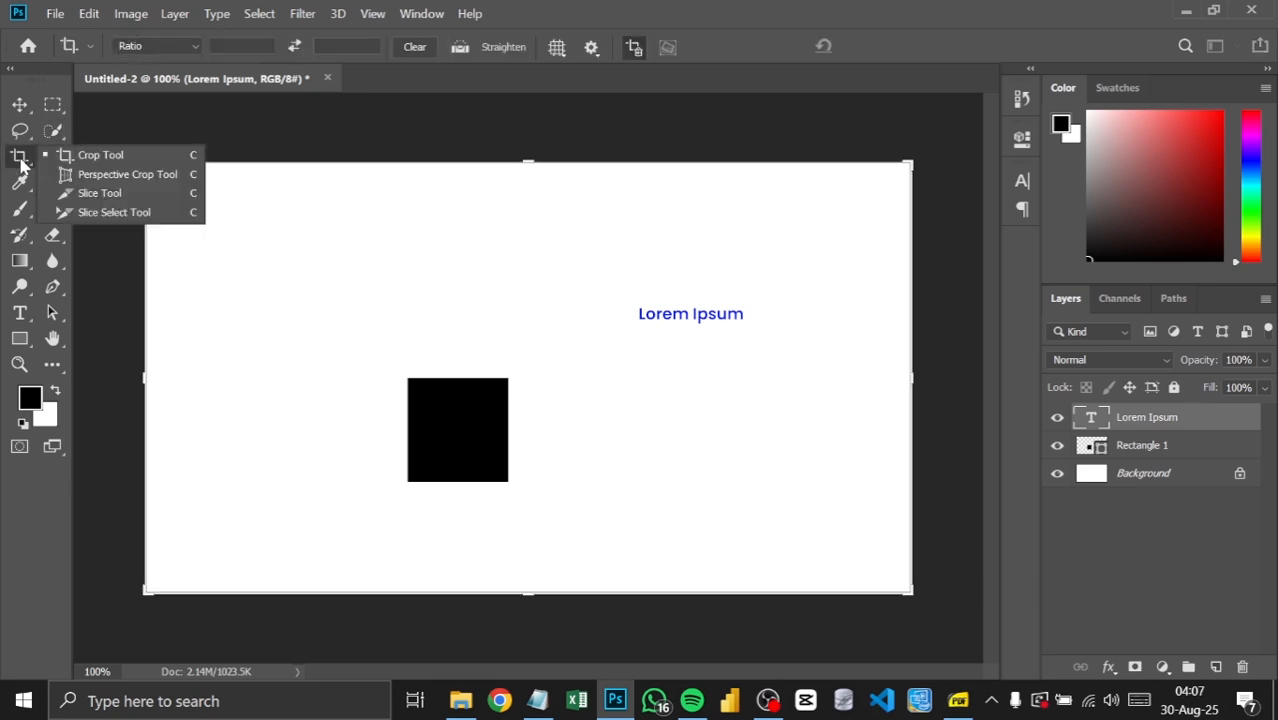
pyautogui.click(74, 157)
pyautogui.moveTo(148, 377); pyautogui.dragTo(229, 398)
pyautogui.press('Return')
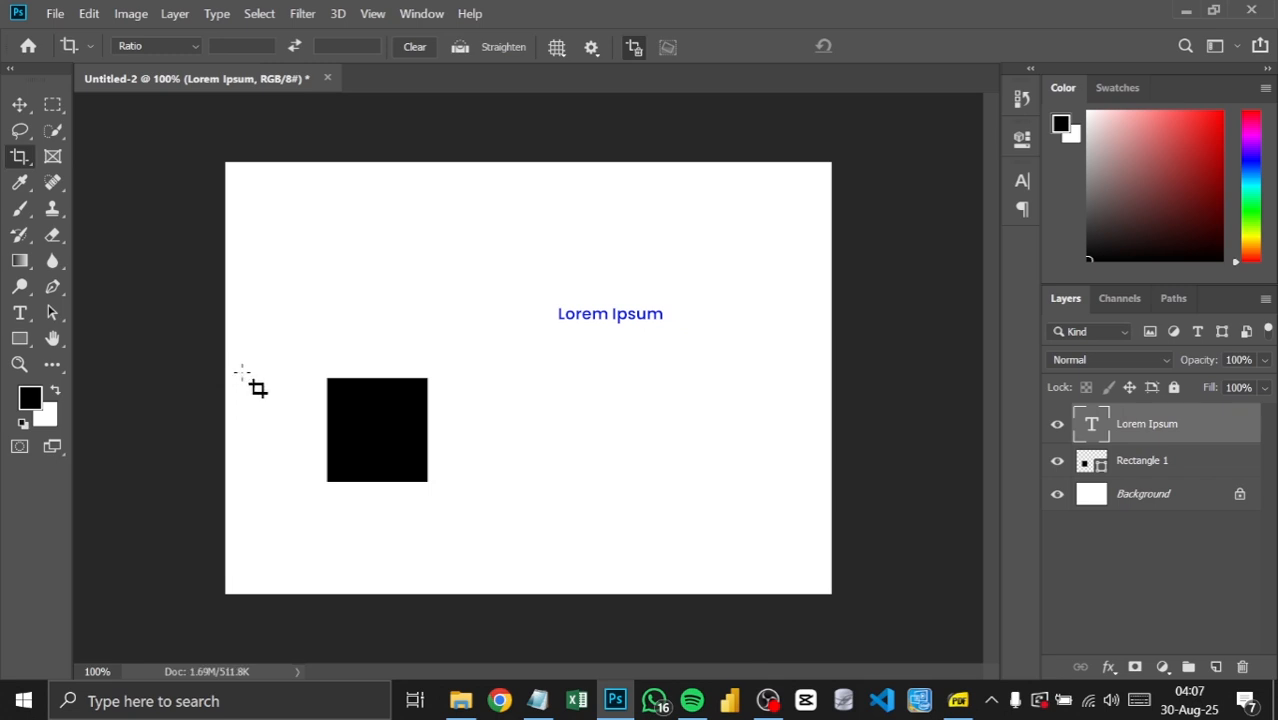
pyautogui.hotkey('ctrl', 'z')
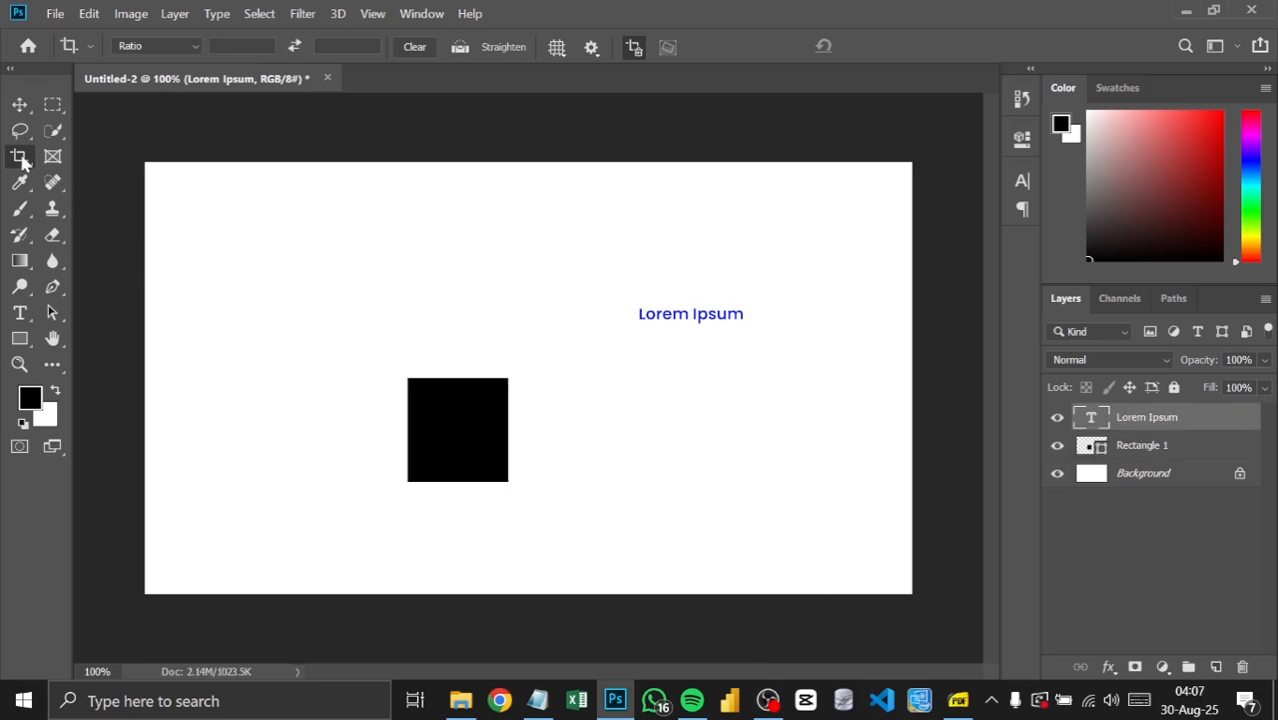
# Step: Examine the tool variants in the Crop, Brush and Pen groups
pyautogui.rightClick(21, 160)
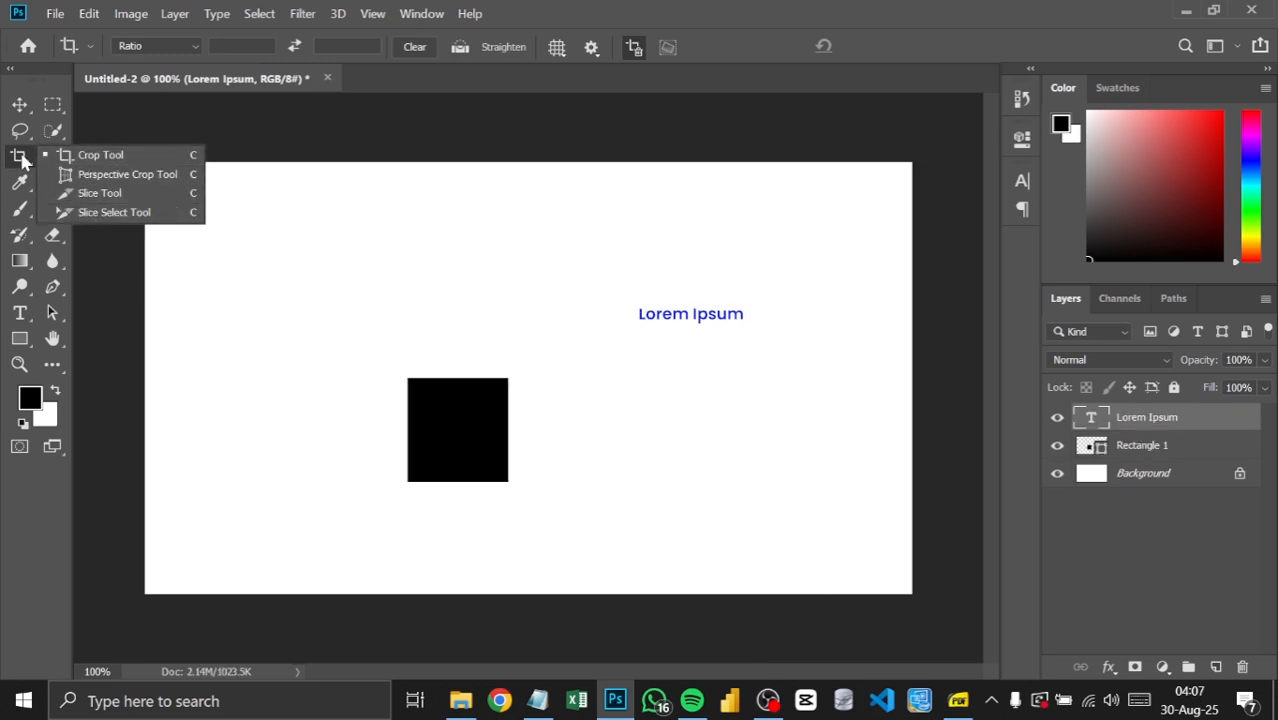
pyautogui.click(22, 160)
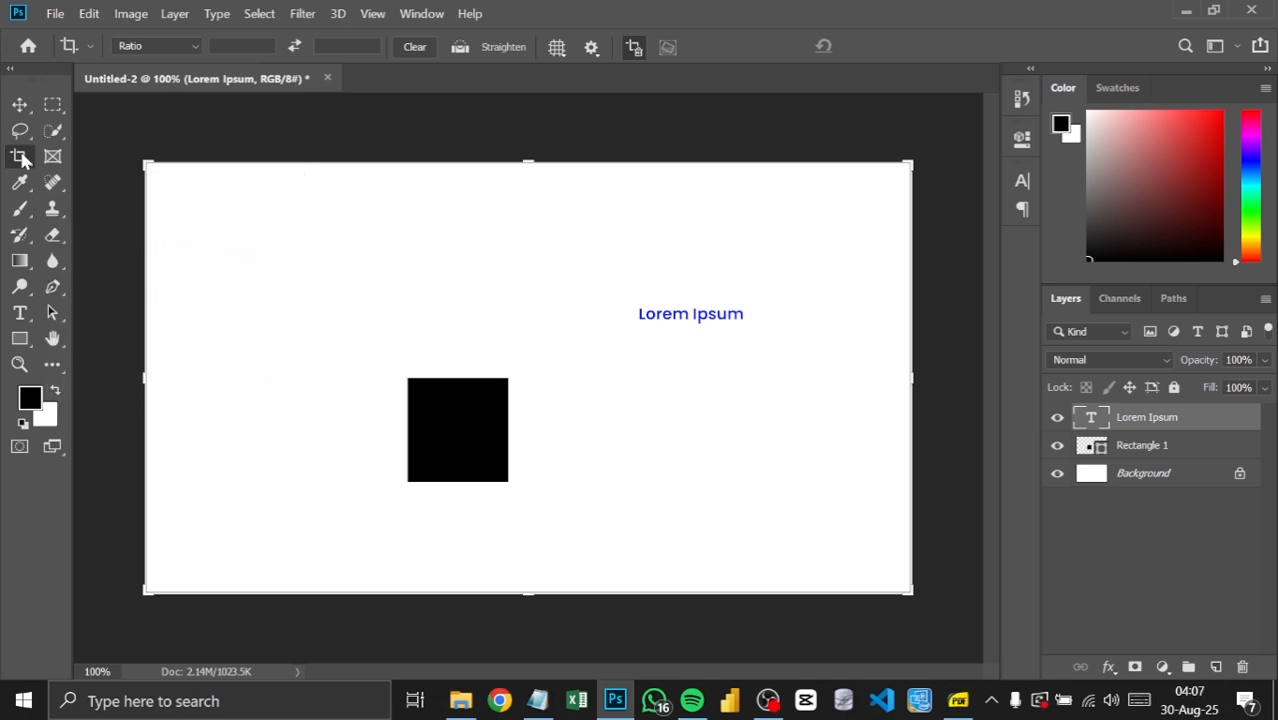
pyautogui.click(19, 104)
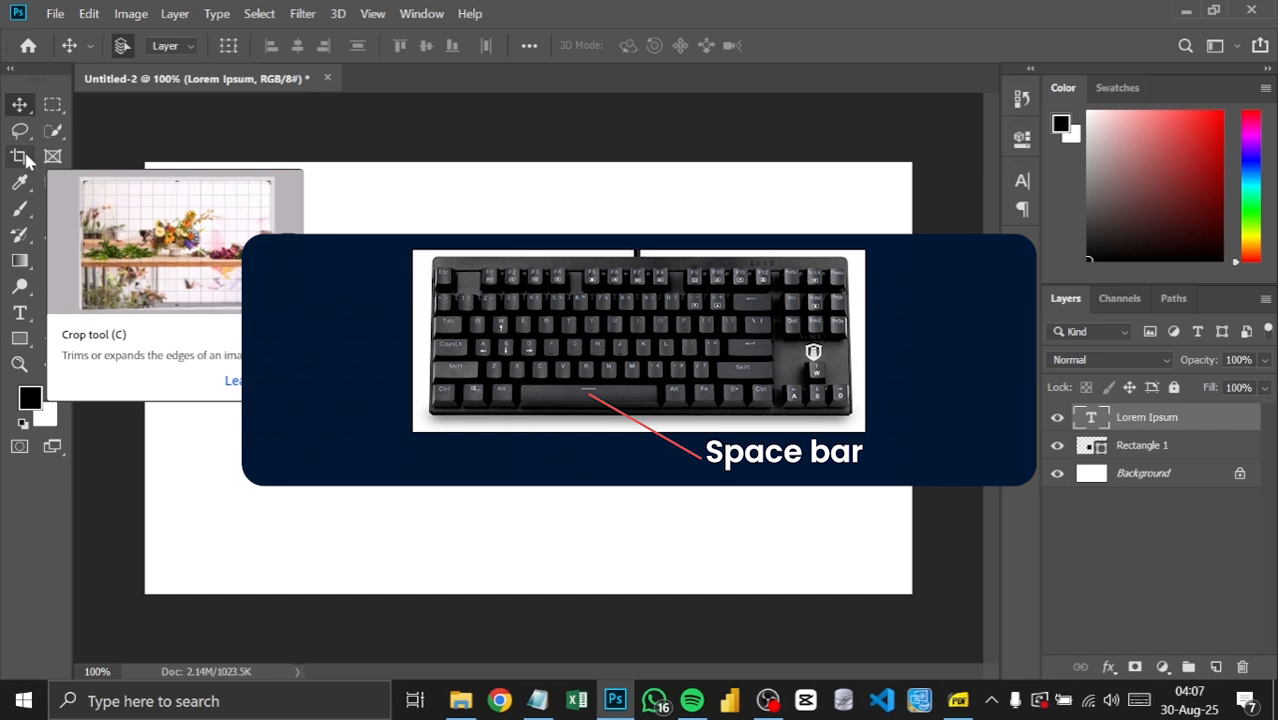
pyautogui.click(22, 158)
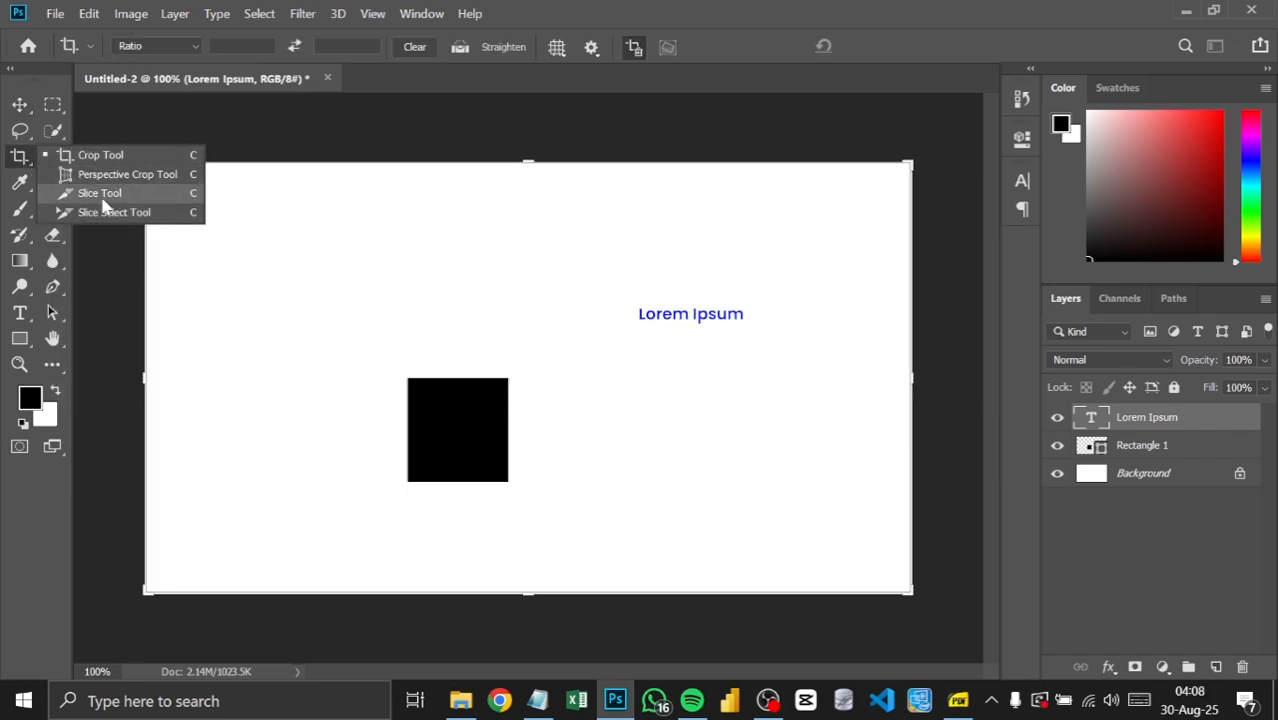
pyautogui.click(20, 158)
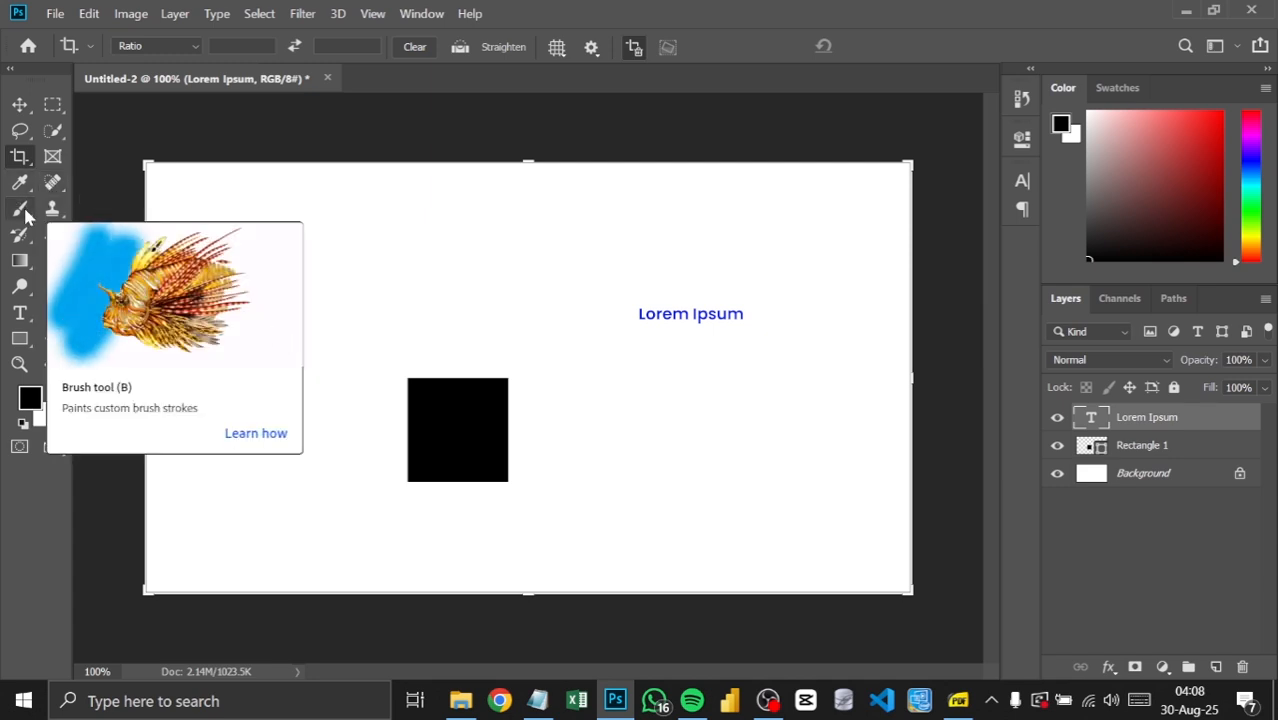
pyautogui.click(24, 210)
pyautogui.rightClick(24, 210)
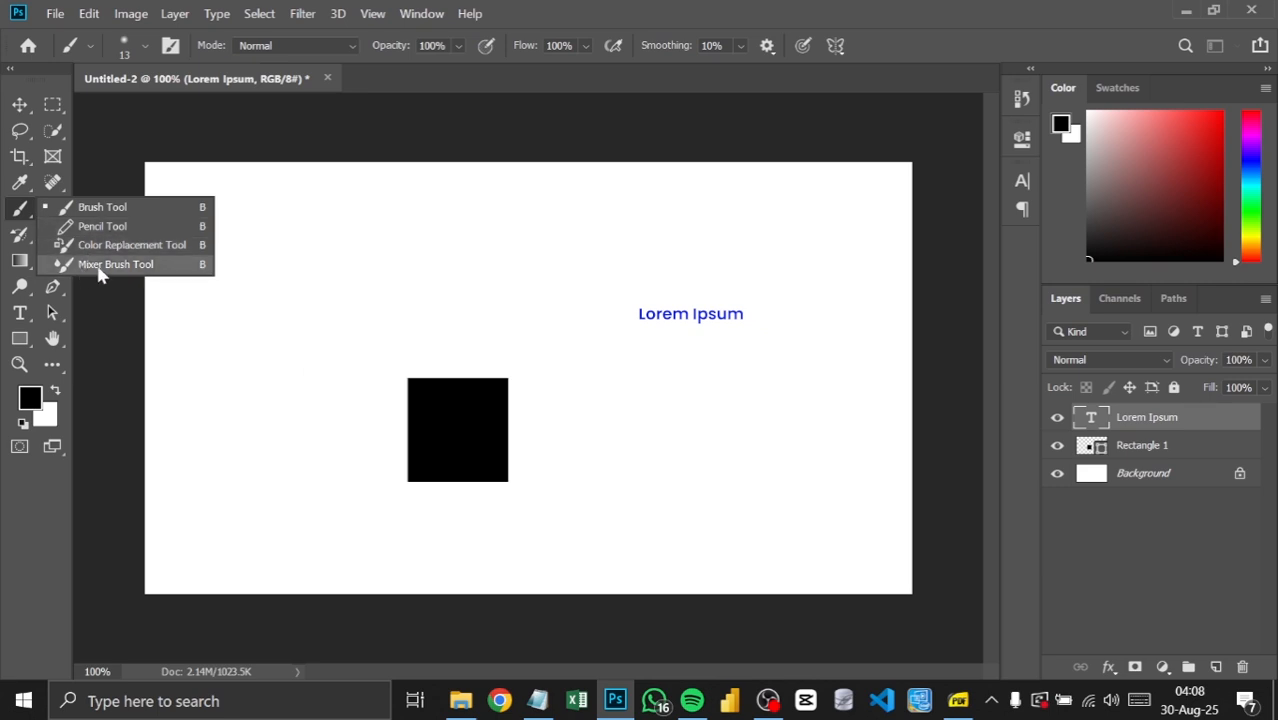
pyautogui.click(27, 211)
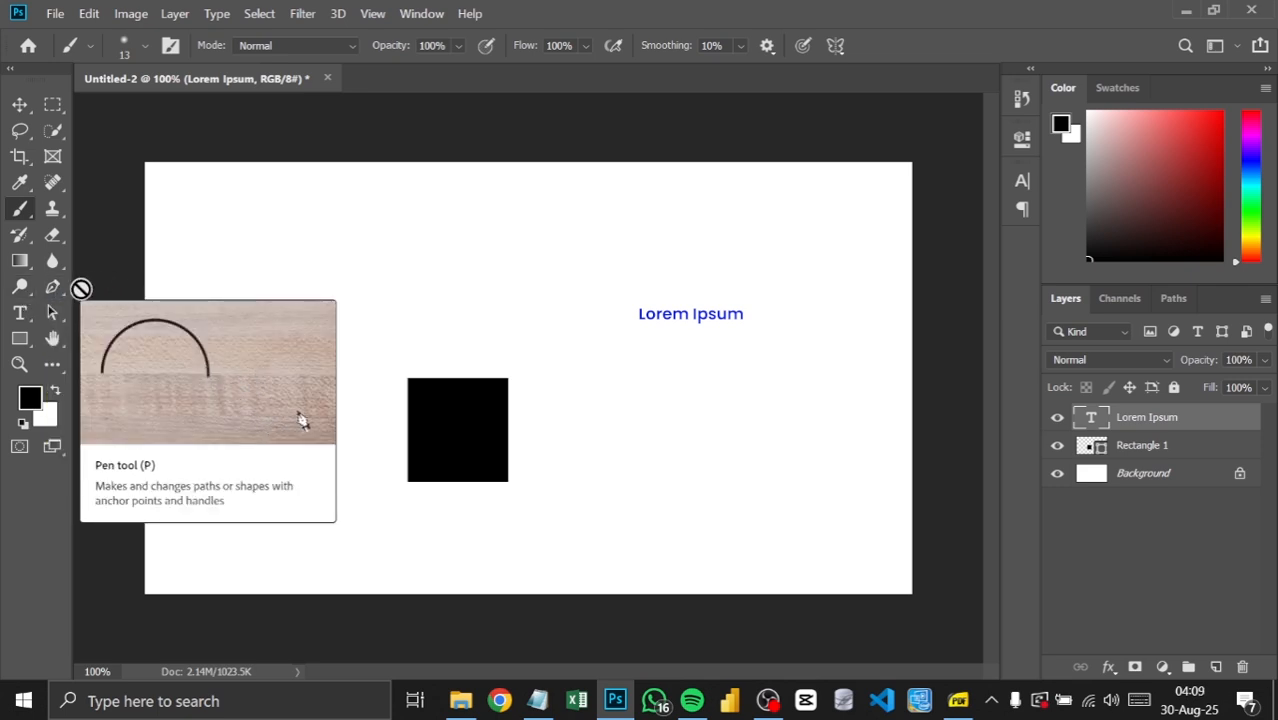
pyautogui.click(58, 287)
pyautogui.click(59, 286)
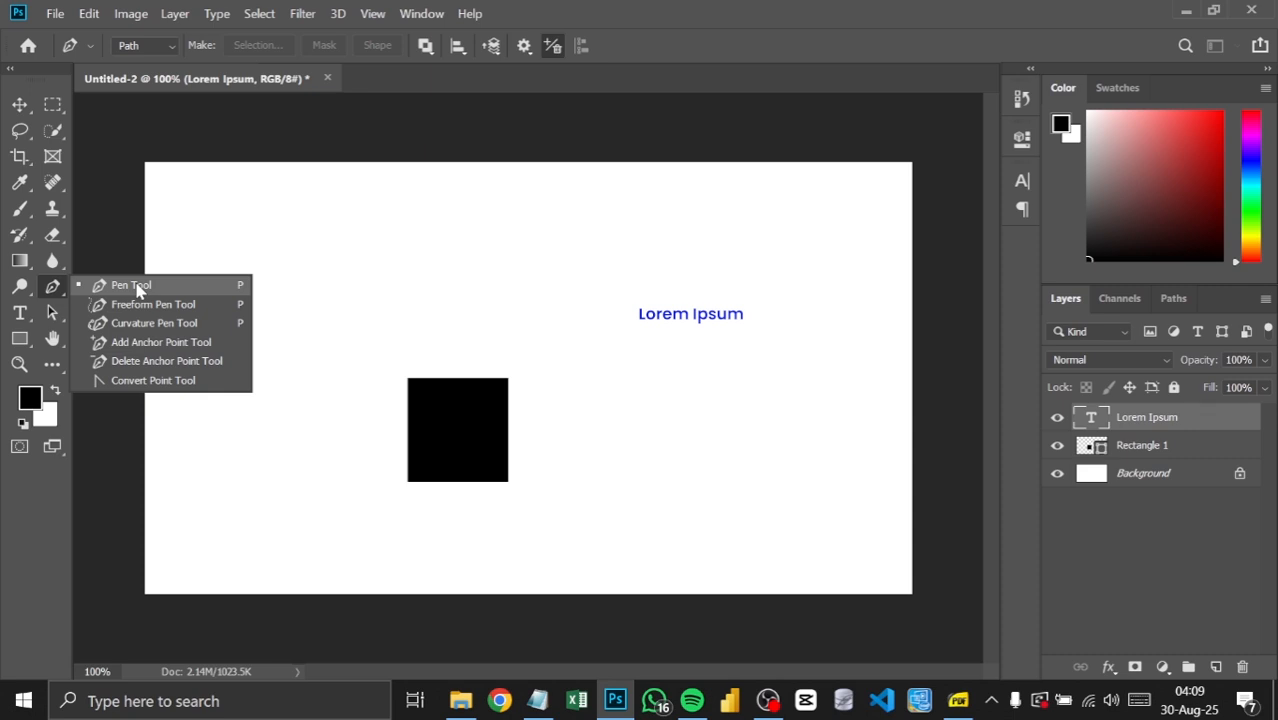
# Step: Add a "BOOTCAMP" text layer above the black square, and move it slightly up and to the left
pyautogui.click(20, 314)
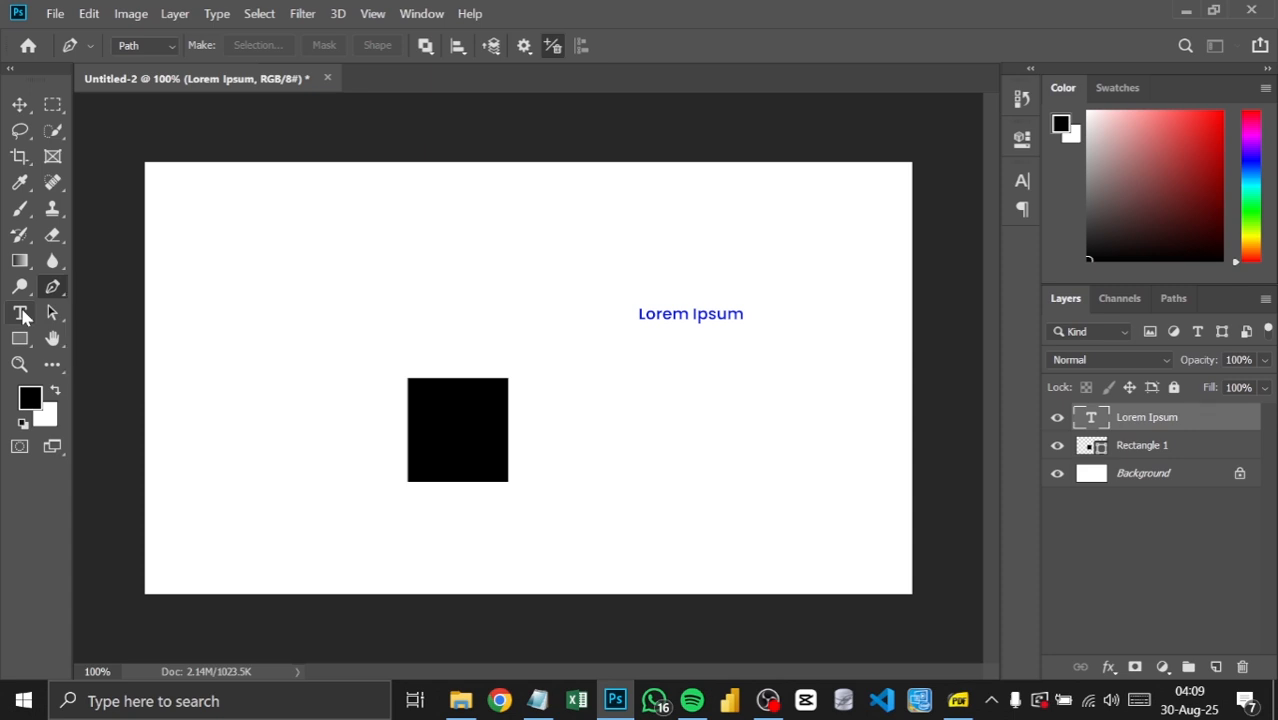
pyautogui.click(392, 248)
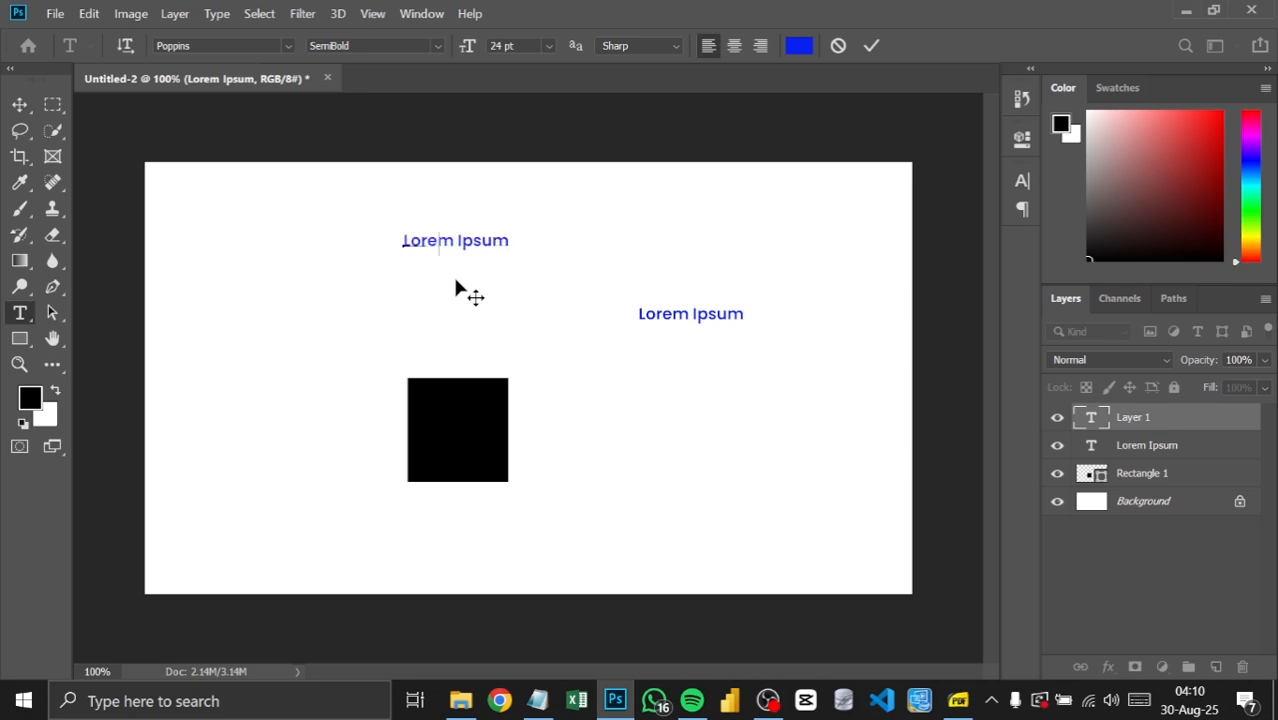
pyautogui.write('BOOTCAN')
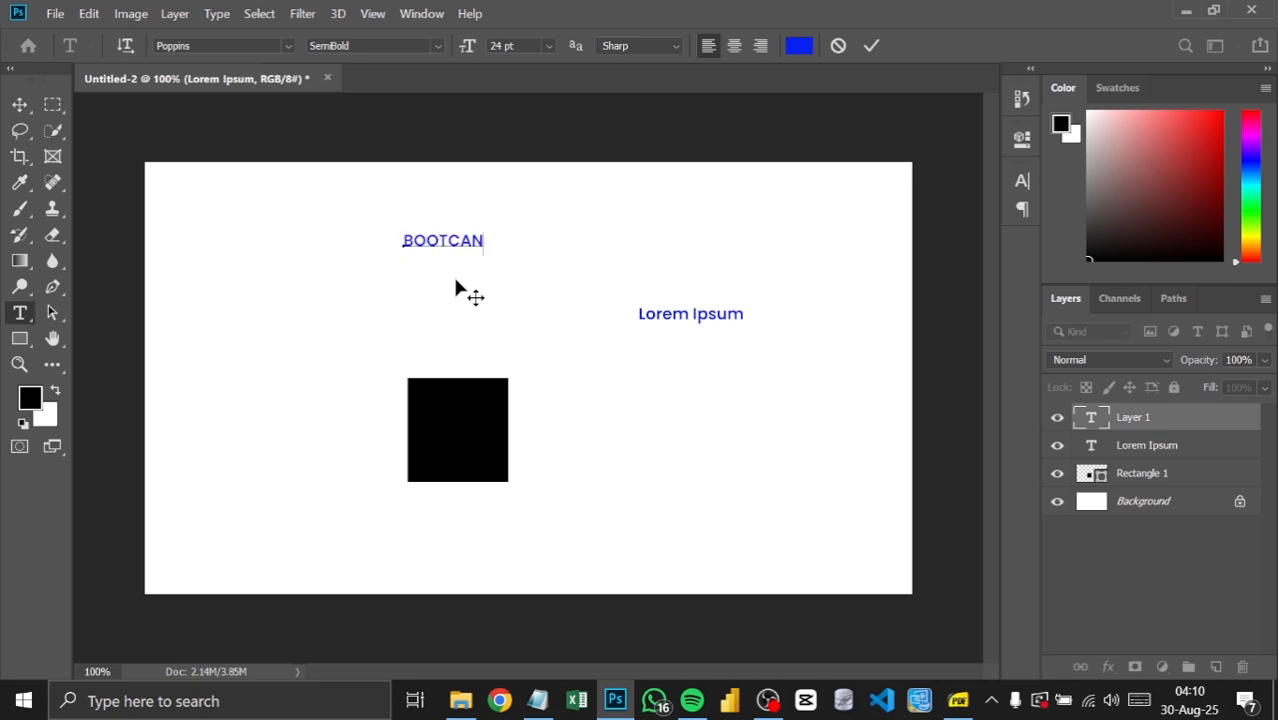
pyautogui.press('BackSpace')
pyautogui.write('MP')
pyautogui.click(19, 104)
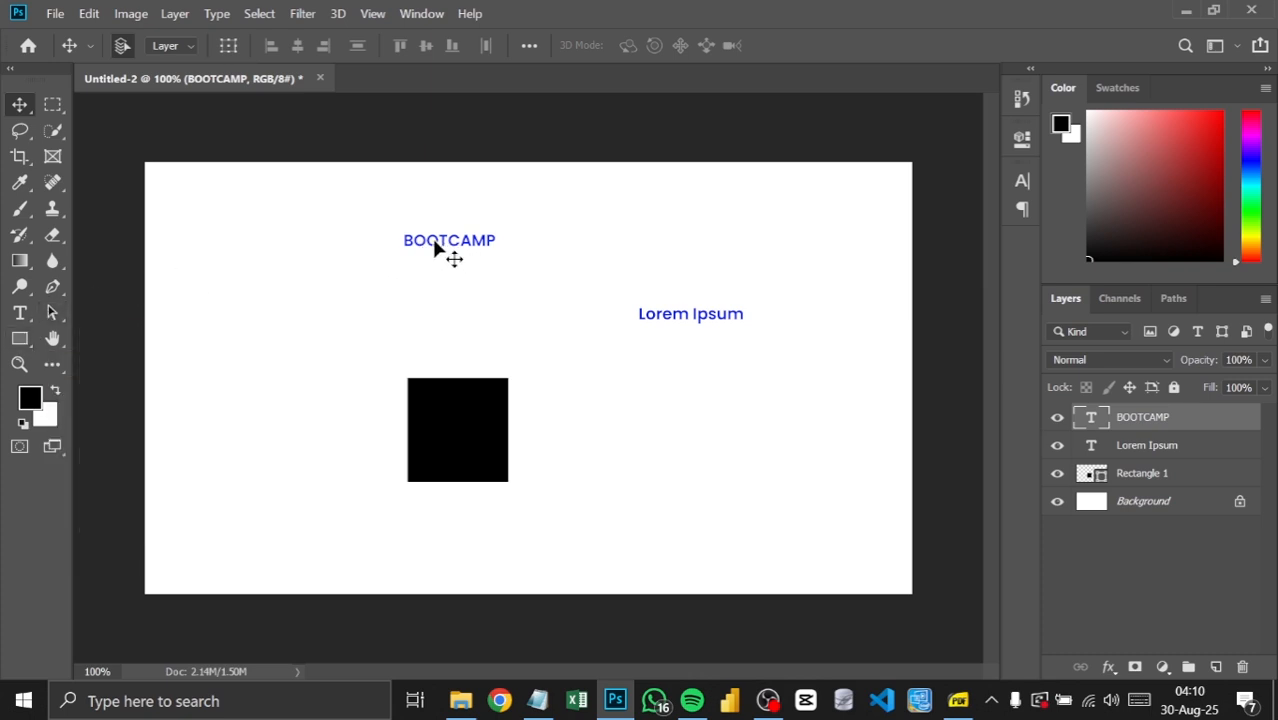
pyautogui.moveTo(465, 248); pyautogui.dragTo(428, 236)
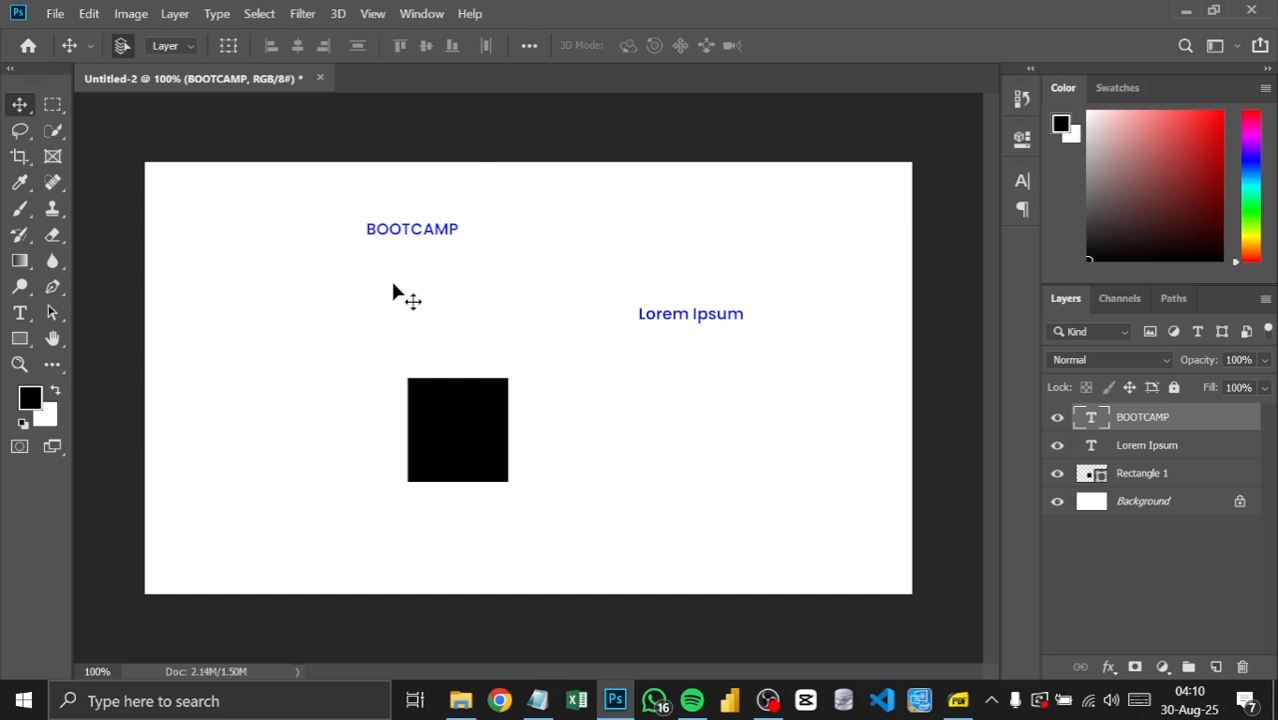
# Step: Draw a second black rectangle about 175 by 148 px at about X 67 px, Y 175 px
pyautogui.click(27, 345)
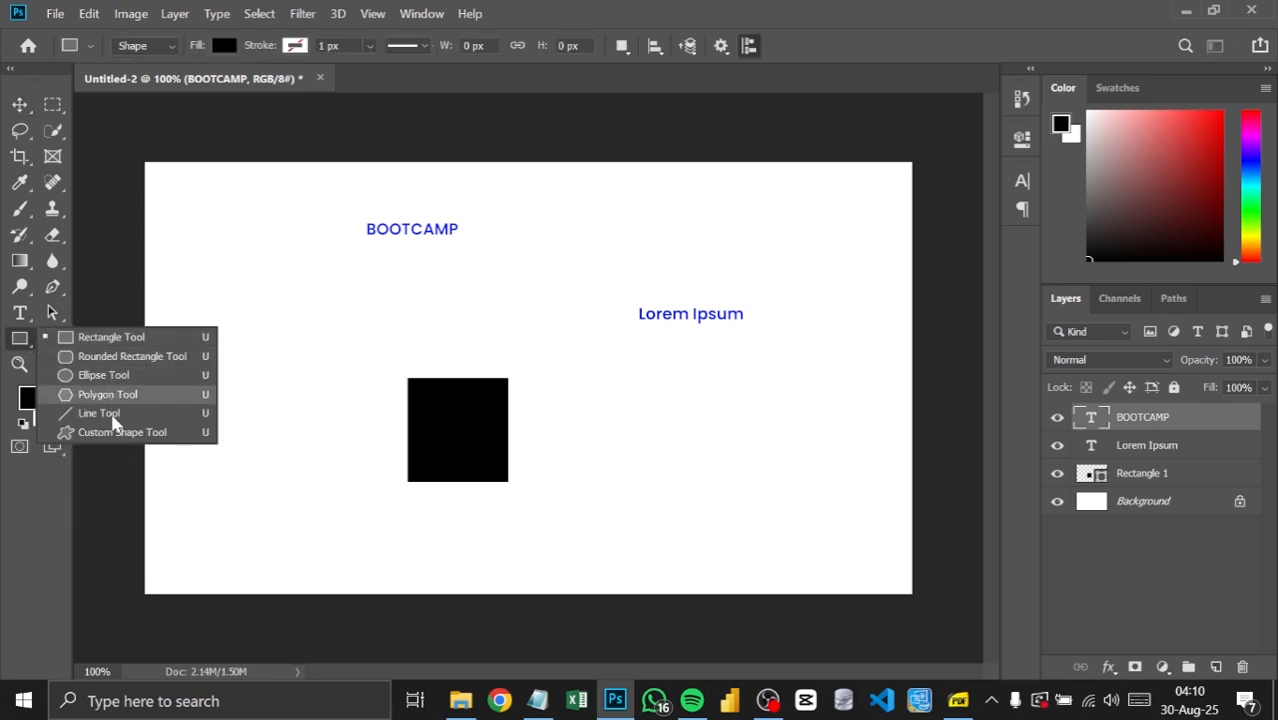
pyautogui.click(130, 337)
pyautogui.moveTo(189, 278); pyautogui.dragTo(307, 377)
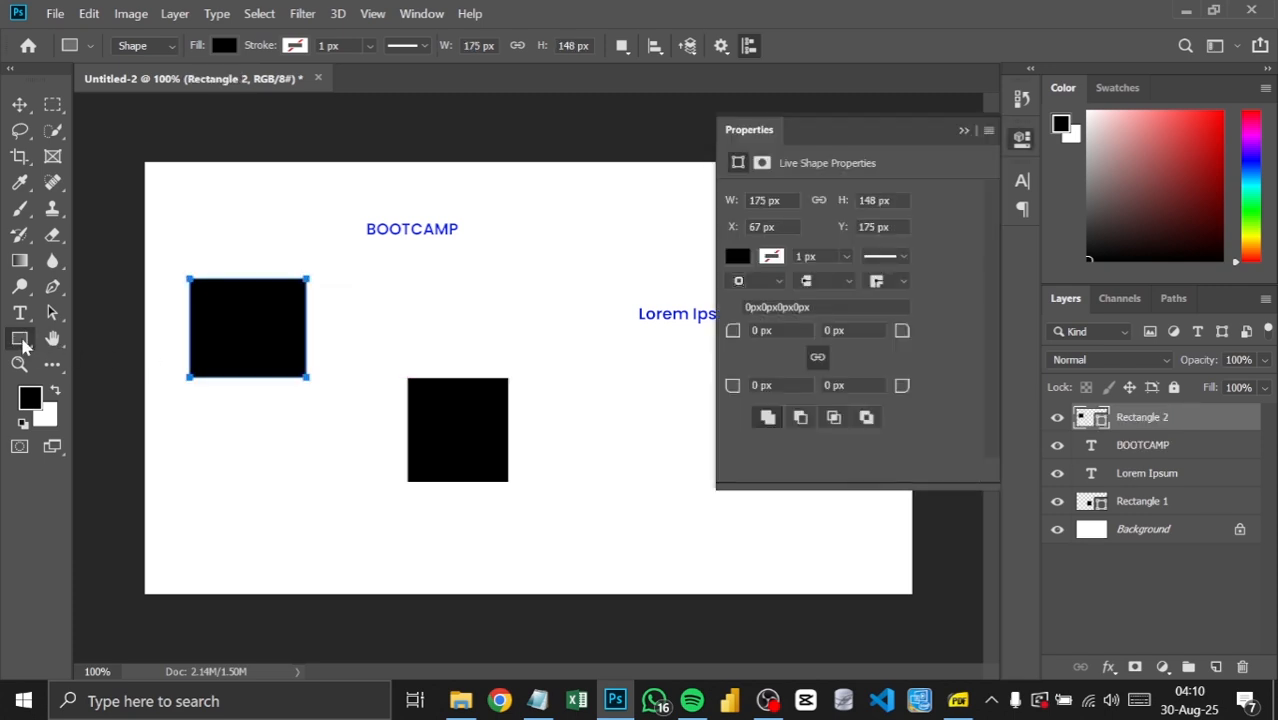
# Step: Add a new layer and draw a black ellipse about 135 by 168 px on it at about X 554 px, Y 128 px
pyautogui.rightClick(22, 340)
pyautogui.click(78, 378)
pyautogui.click(1216, 667)
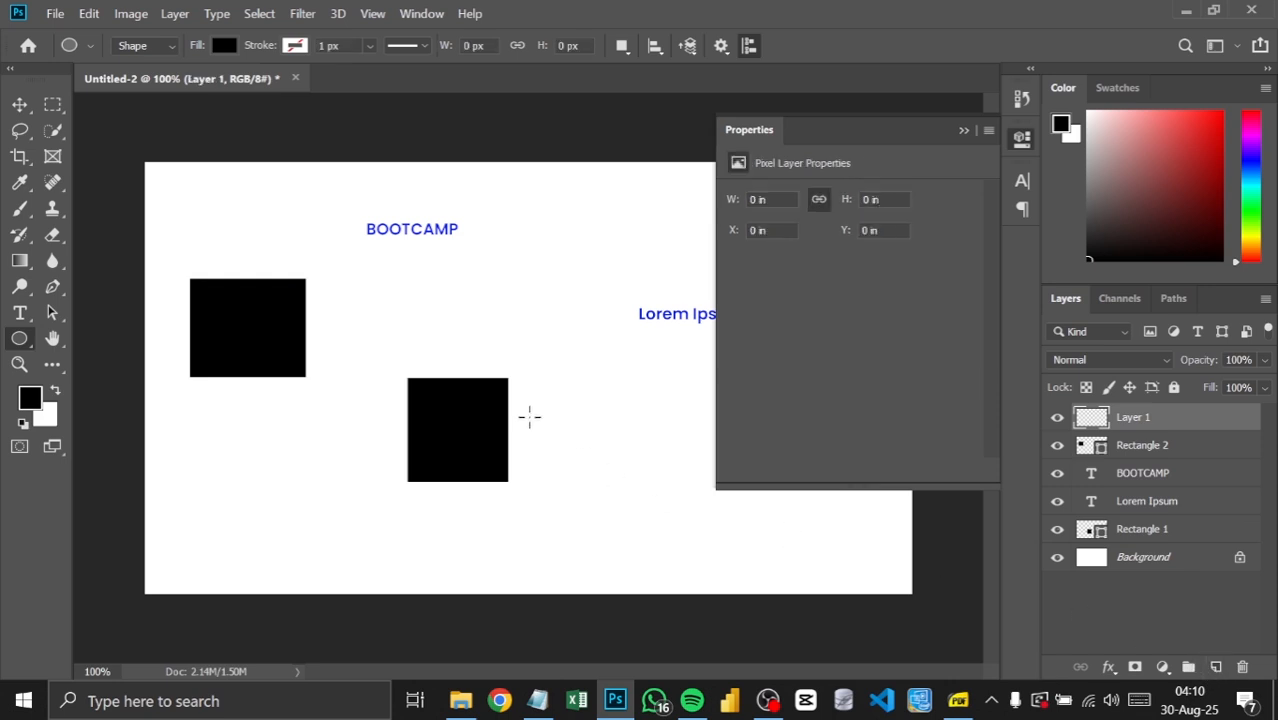
pyautogui.moveTo(514, 247); pyautogui.dragTo(604, 359)
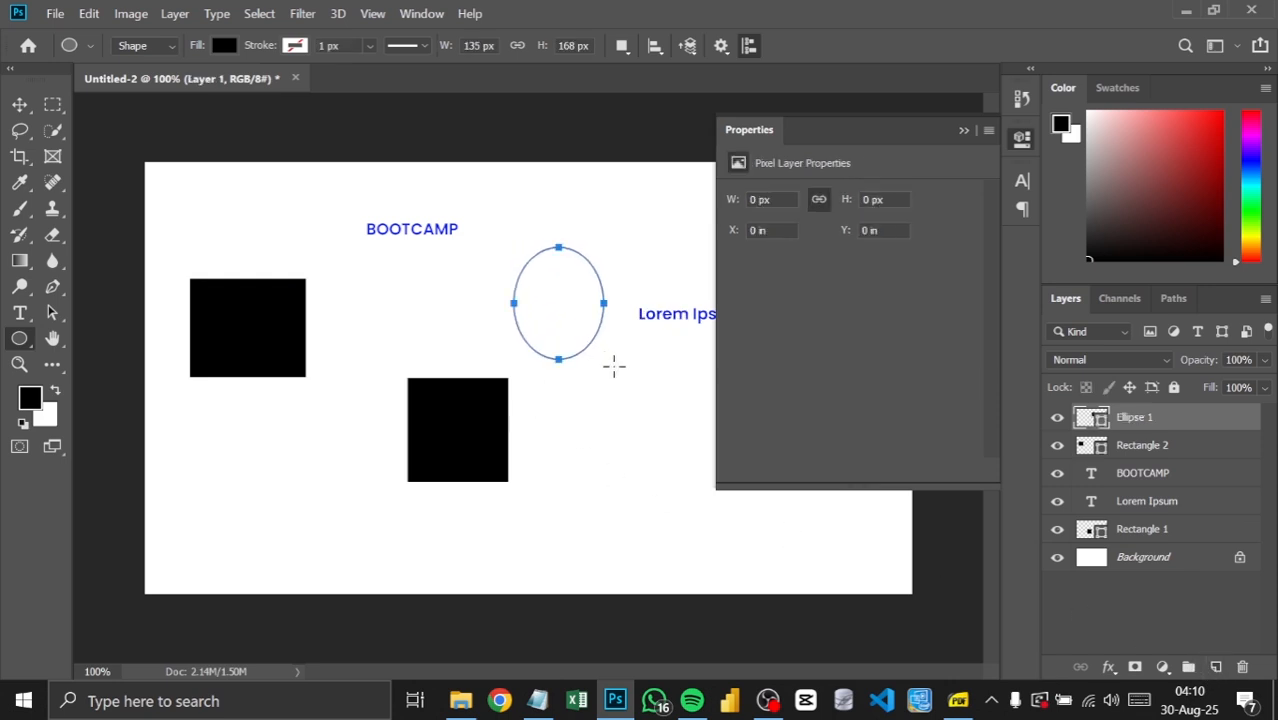
pyautogui.click(19, 105)
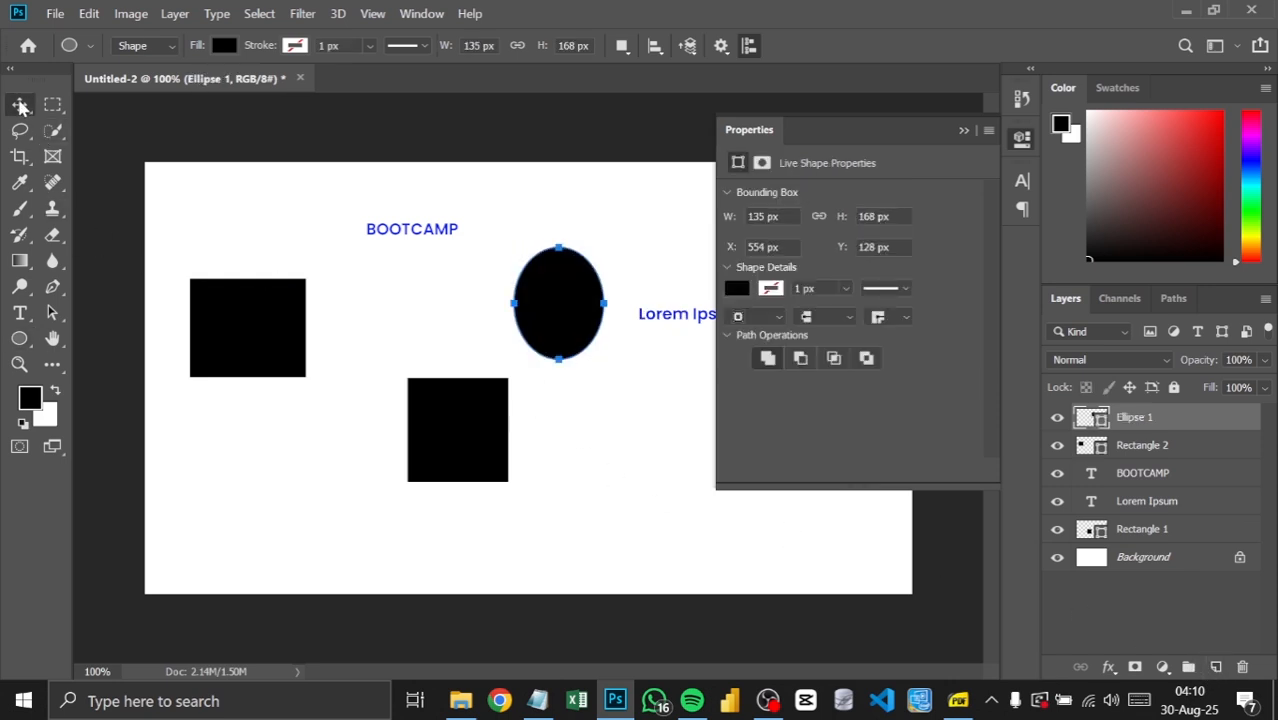
pyautogui.click(21, 337)
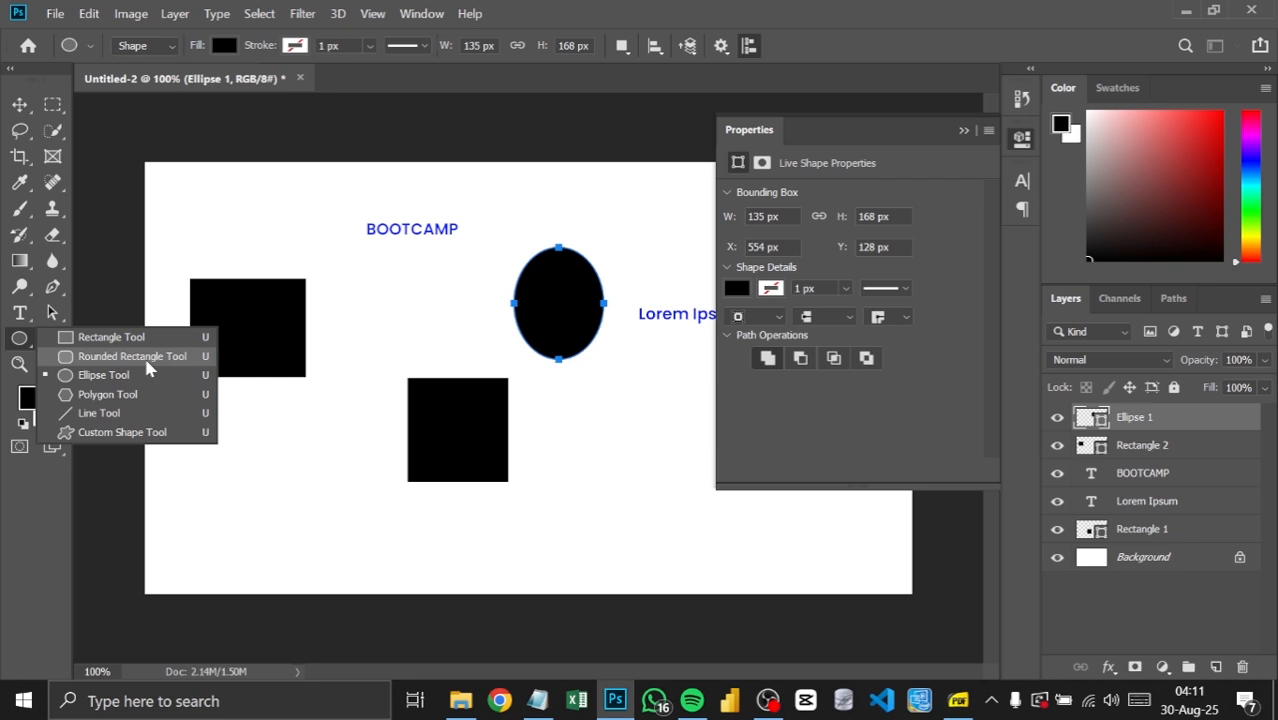
pyautogui.click(100, 375)
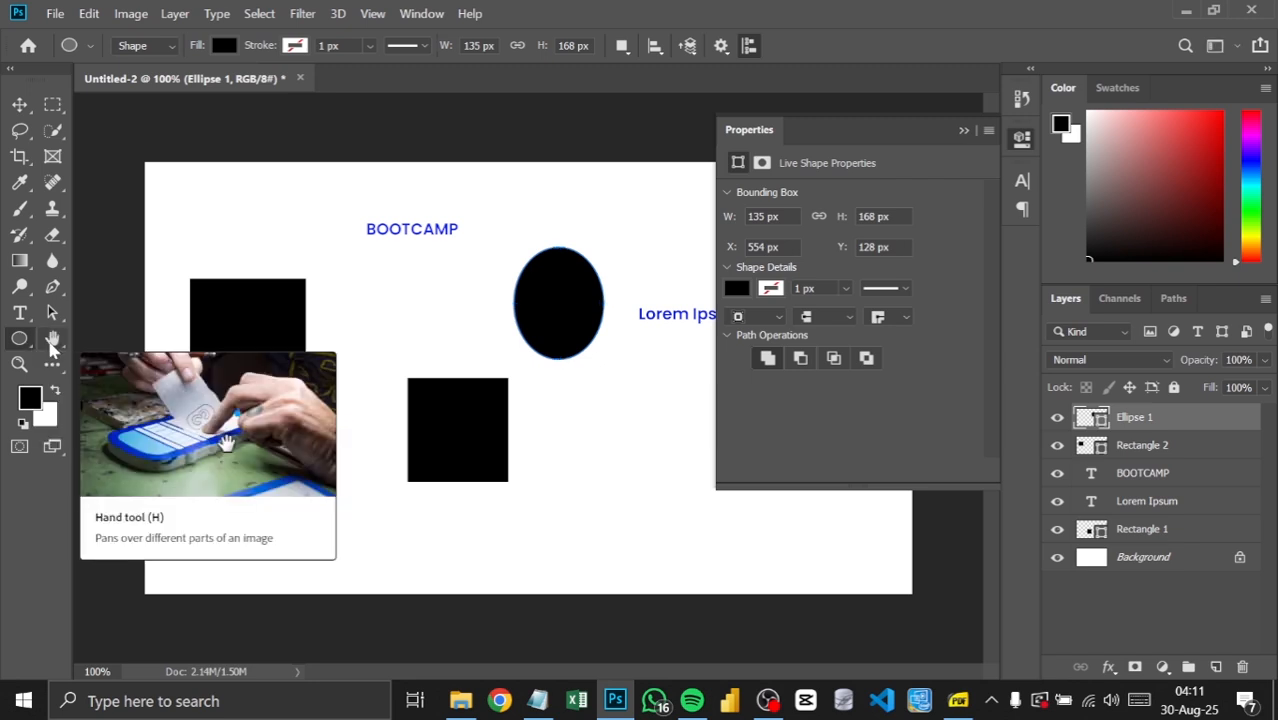
# Step: Collapse the shape properties and zoom the canvas in to 400% with the Zoom tool
pyautogui.click(52, 342)
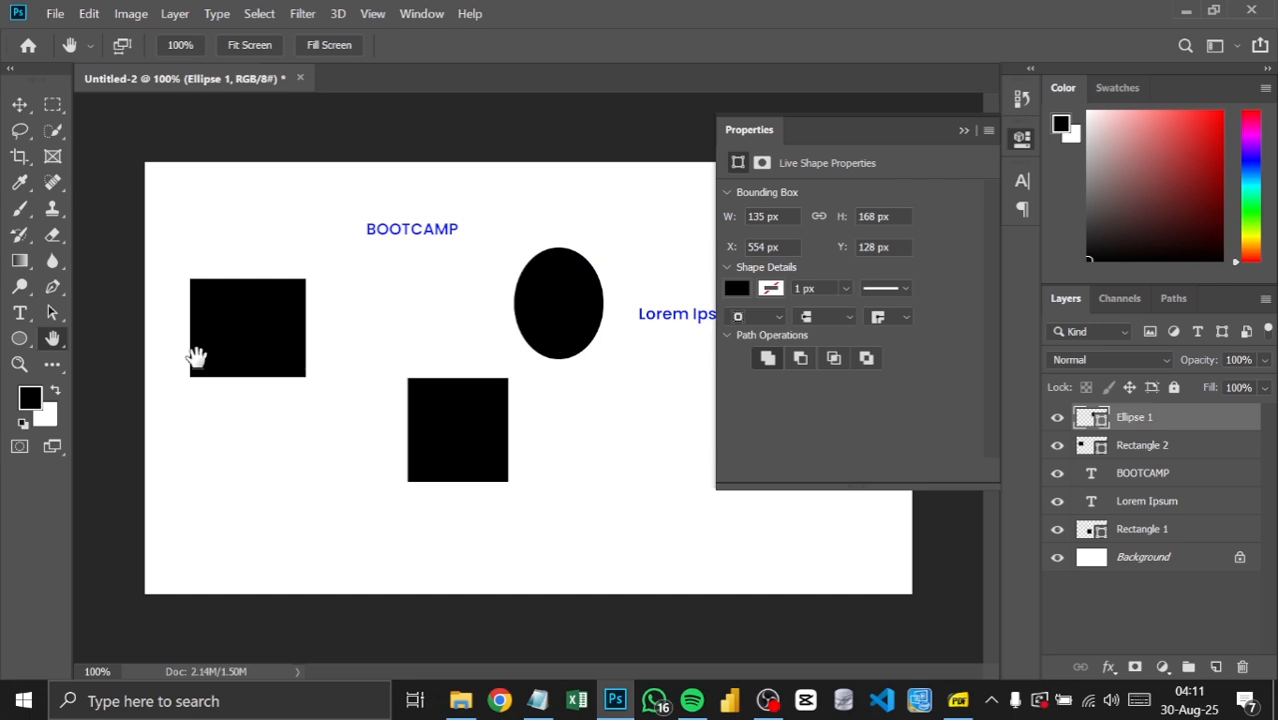
pyautogui.click(964, 133)
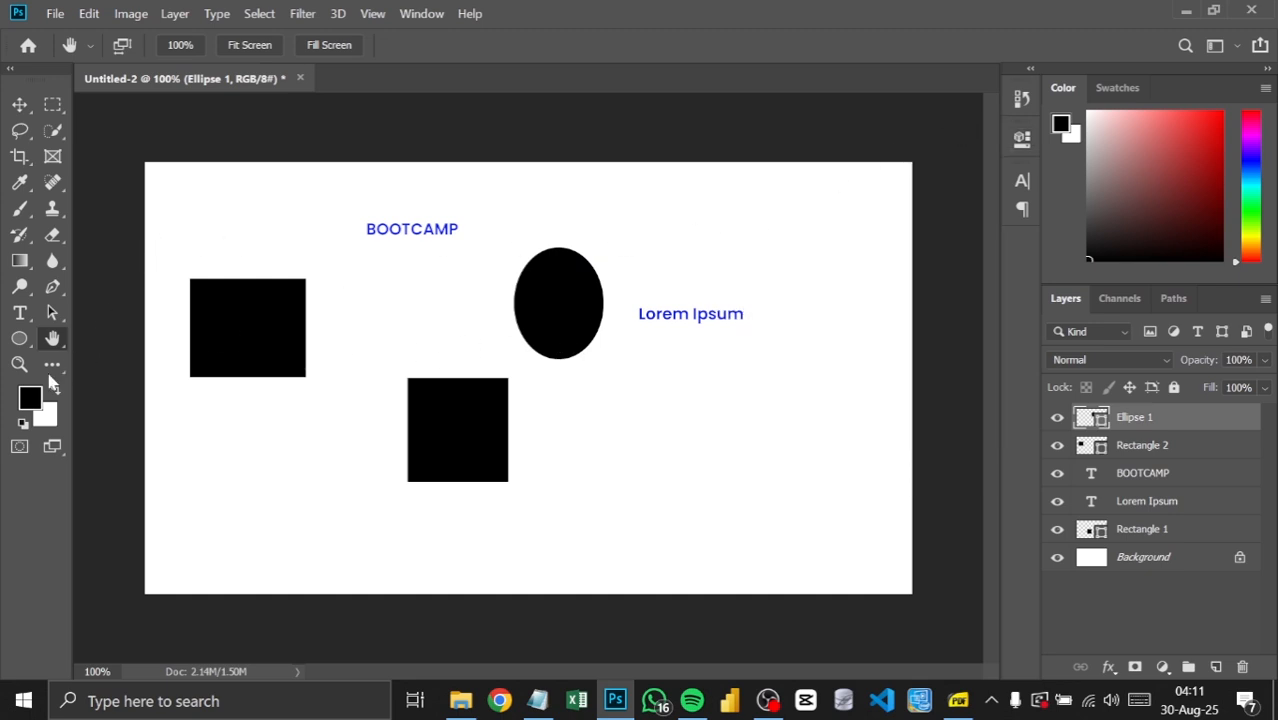
pyautogui.click(19, 366)
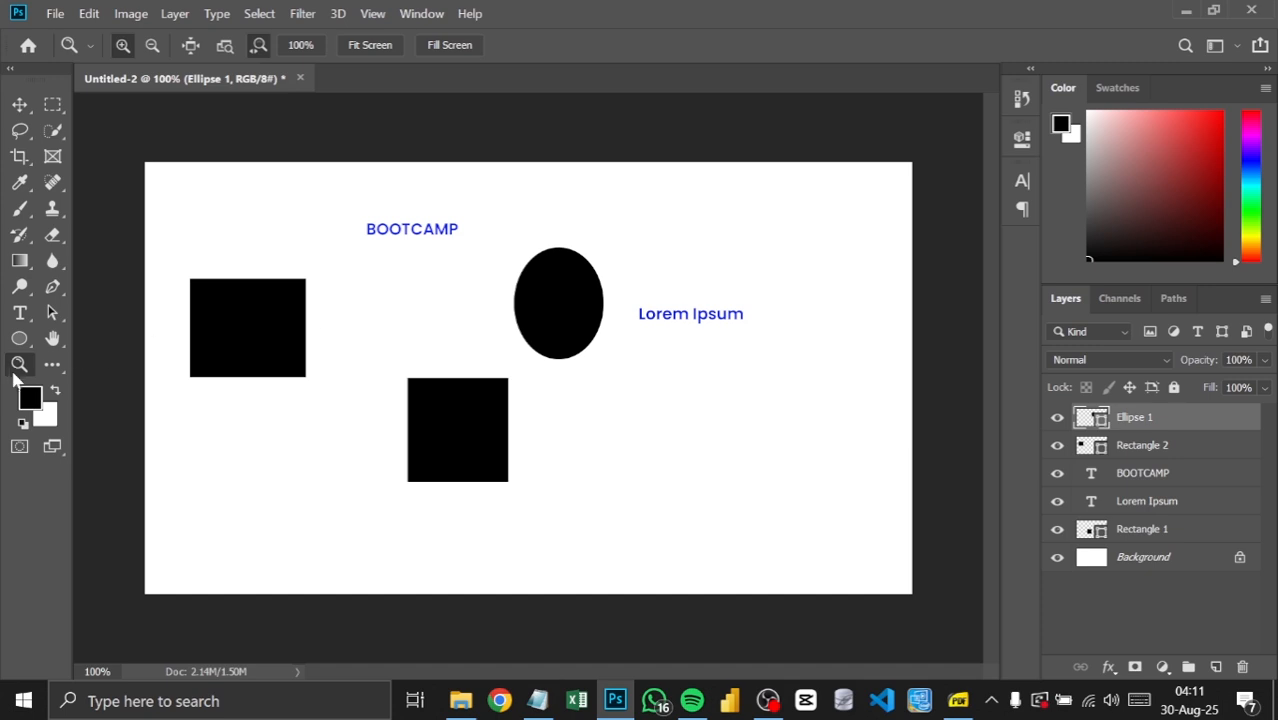
pyautogui.click(451, 282)
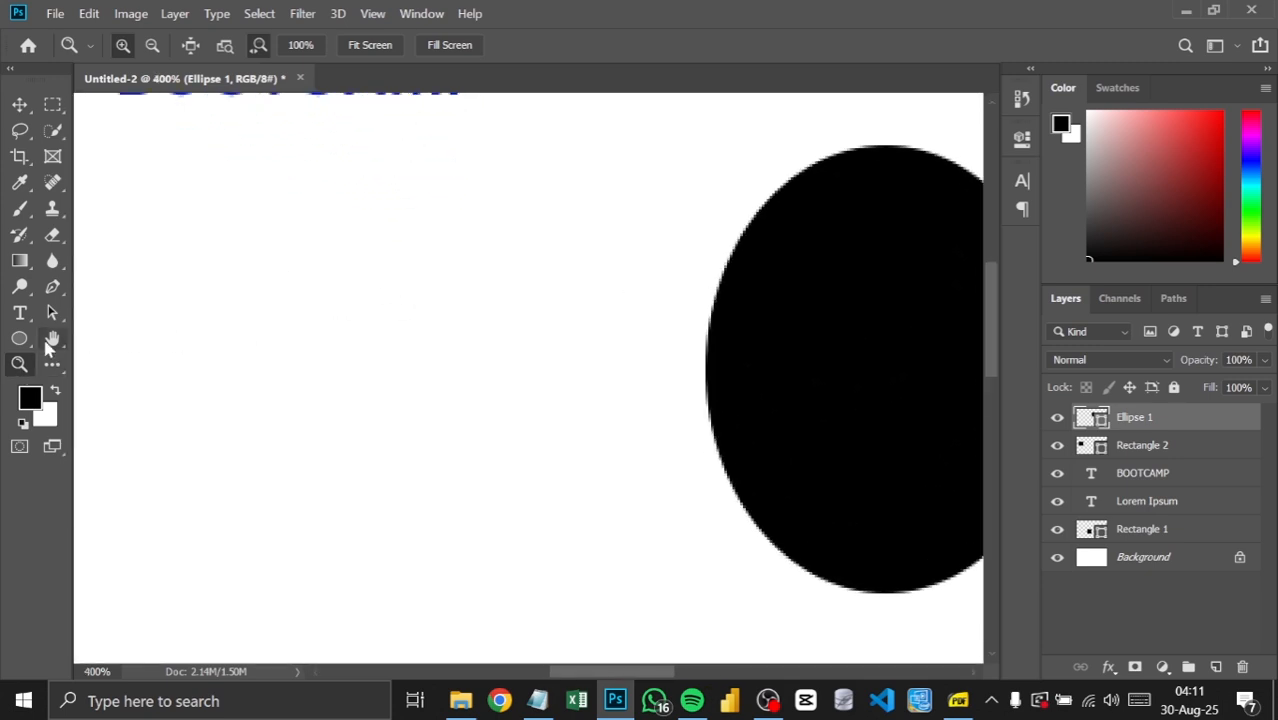
# Step: Pan the zoomed-in canvas with the Hand tool to bring the whole black ellipse into view
pyautogui.click(52, 338)
pyautogui.moveTo(846, 389); pyautogui.dragTo(368, 448)
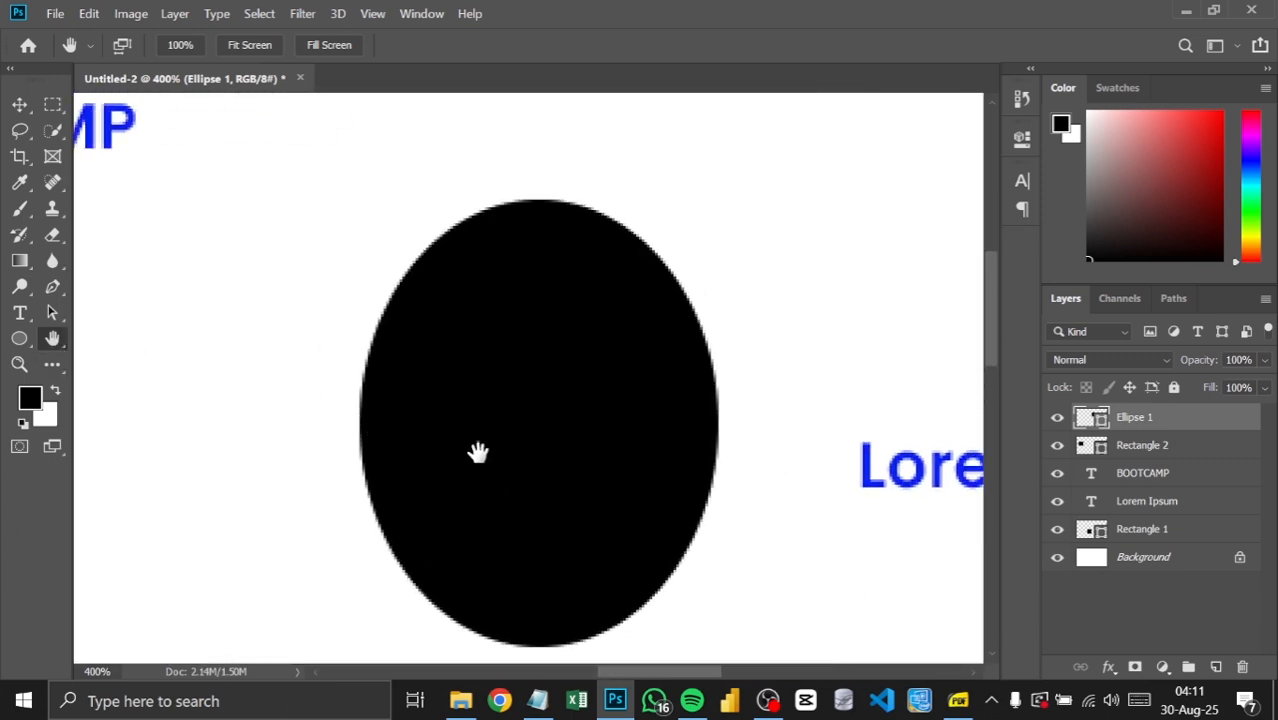
pyautogui.rightClick(52, 338)
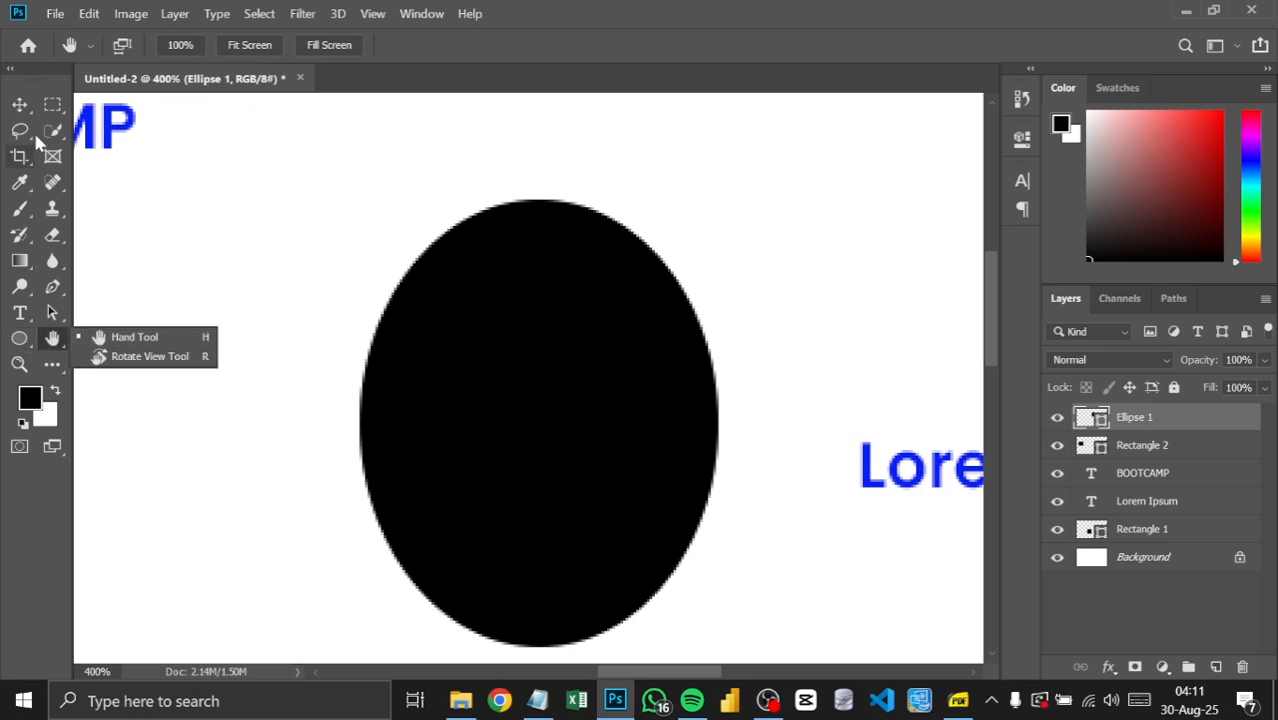
pyautogui.click(20, 104)
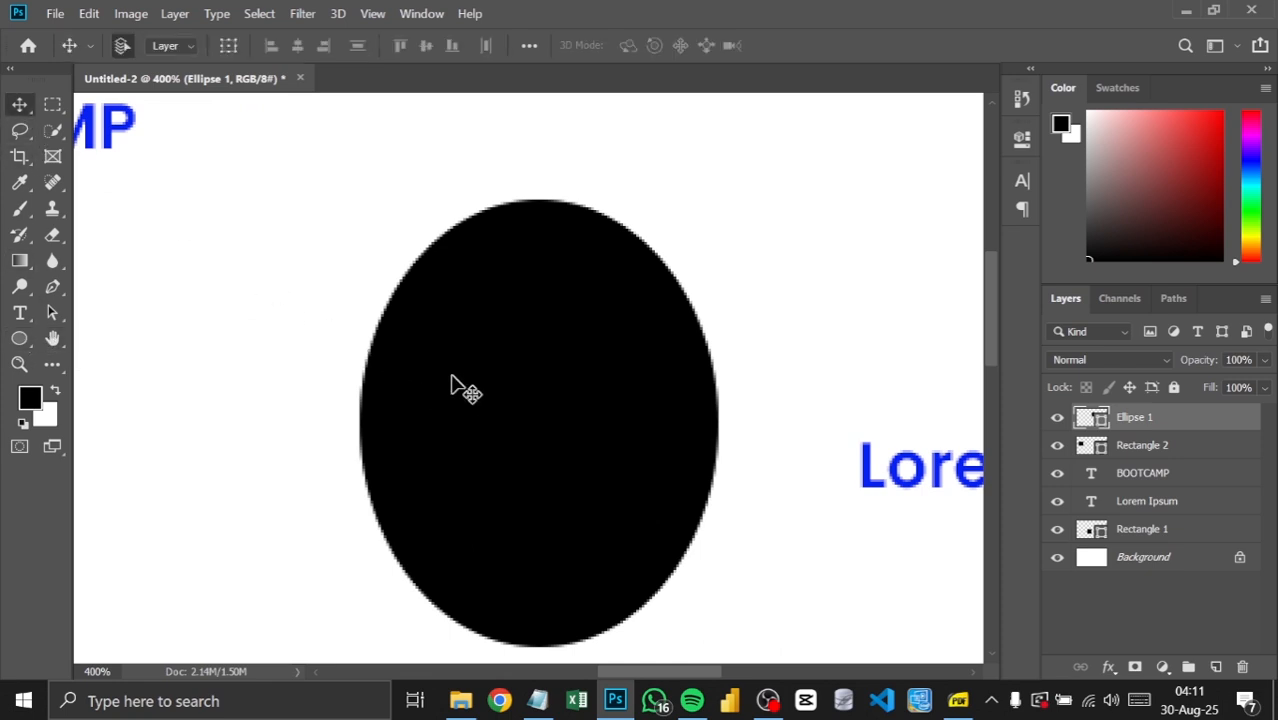
pyautogui.moveTo(502, 431)
pyautogui.mouseDown()
pyautogui.moveTo(581, 168)
pyautogui.moveTo(405, 568)
pyautogui.moveTo(827, 300)
pyautogui.moveTo(642, 123)
pyautogui.moveTo(222, 534)
pyautogui.moveTo(542, 394)
pyautogui.moveTo(514, 417)
pyautogui.mouseUp()
# Step: Zoom the canvas in to 600% with the Zoom tool, and zoom back out to 100%
pyautogui.click(19, 364)
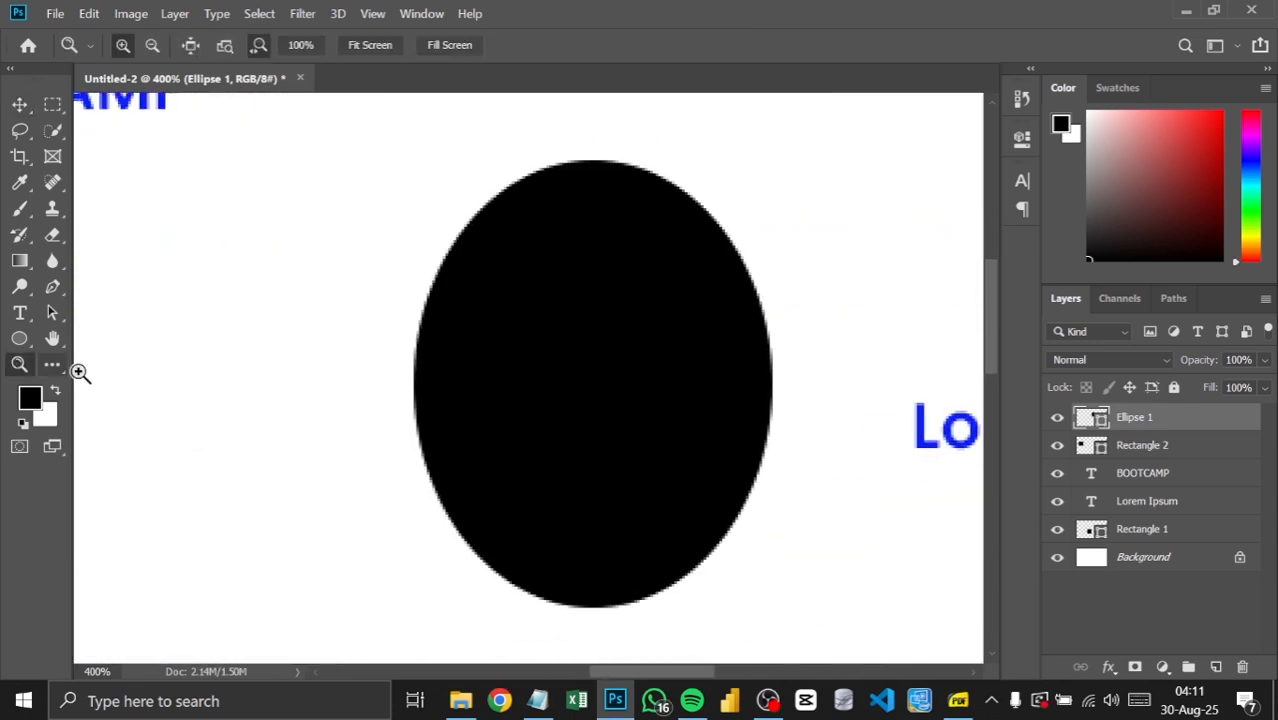
pyautogui.click(279, 285)
pyautogui.click(279, 285)
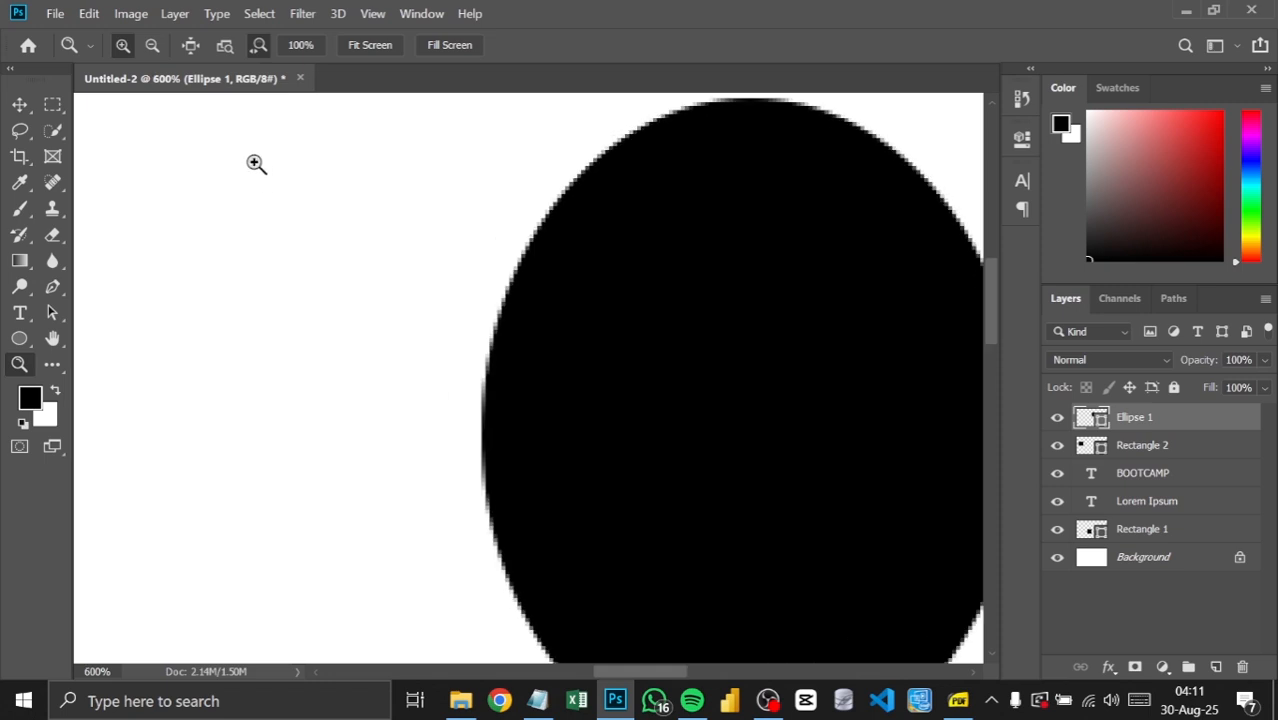
pyautogui.click(152, 45)
pyautogui.click(271, 237)
pyautogui.click(271, 237)
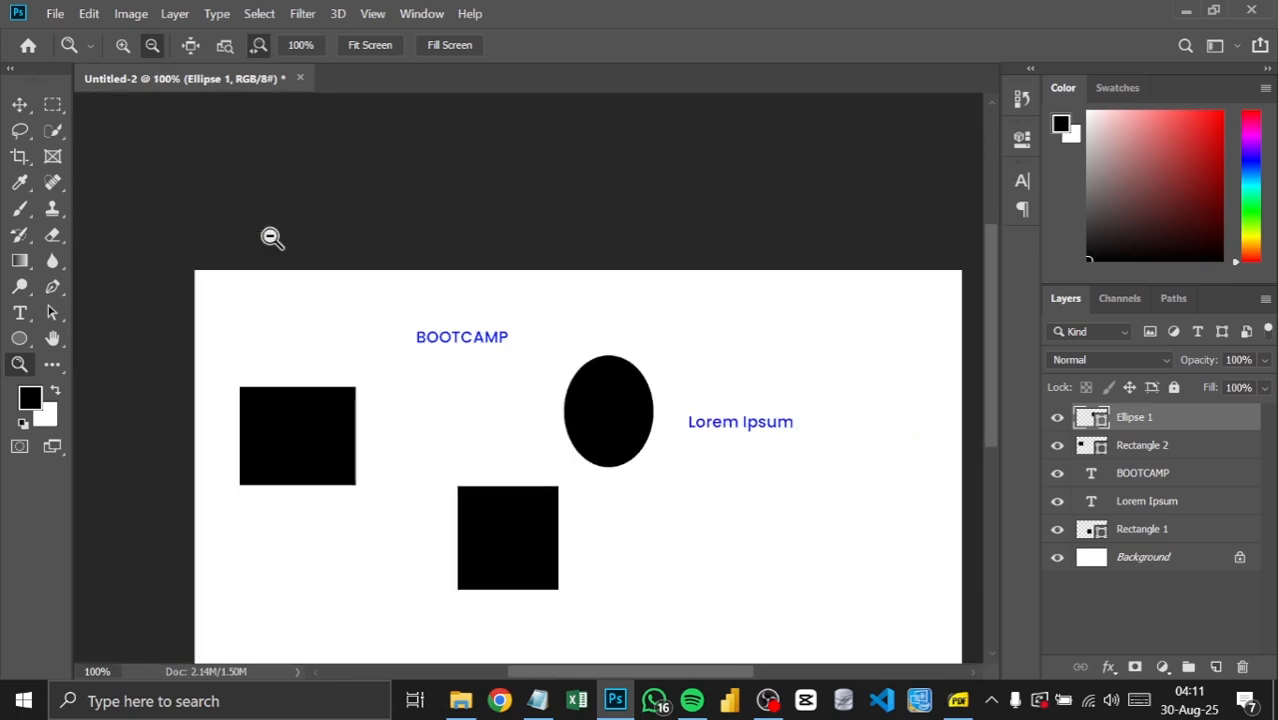
# Step: Fit the canvas on screen with the Zoom tool, and set the view to 100%
pyautogui.rightClick(425, 344)
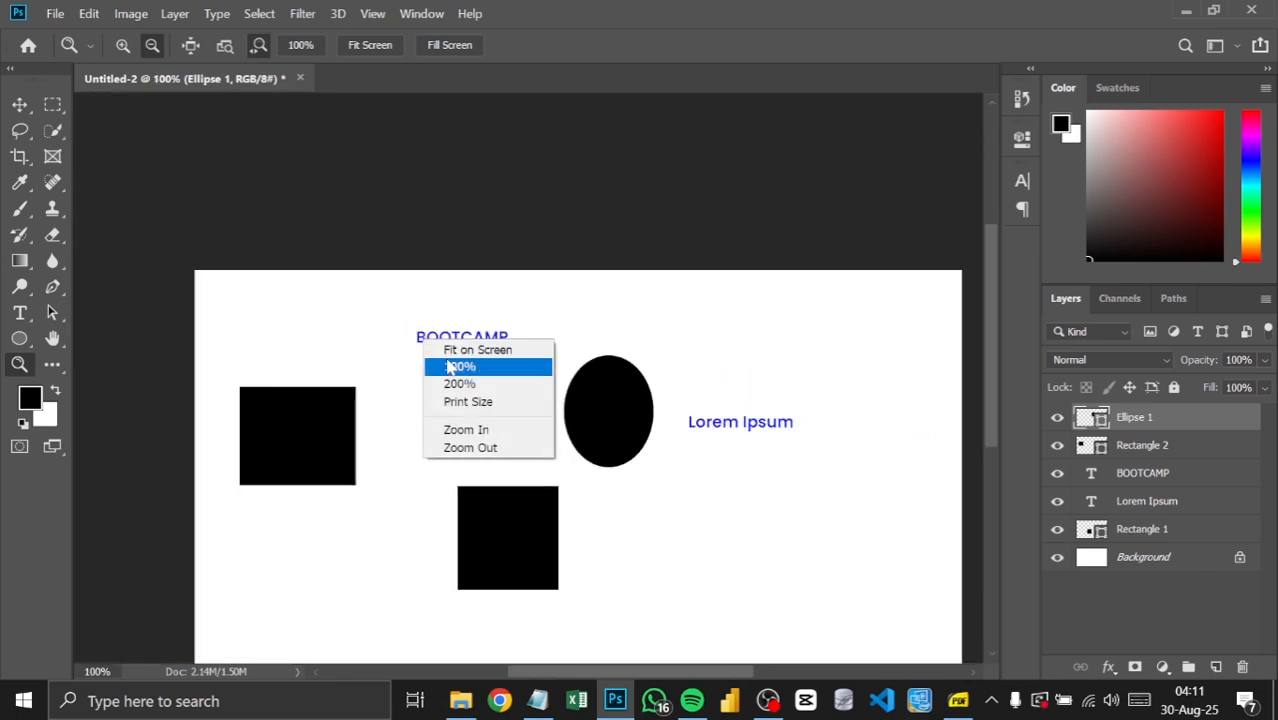
pyautogui.click(452, 352)
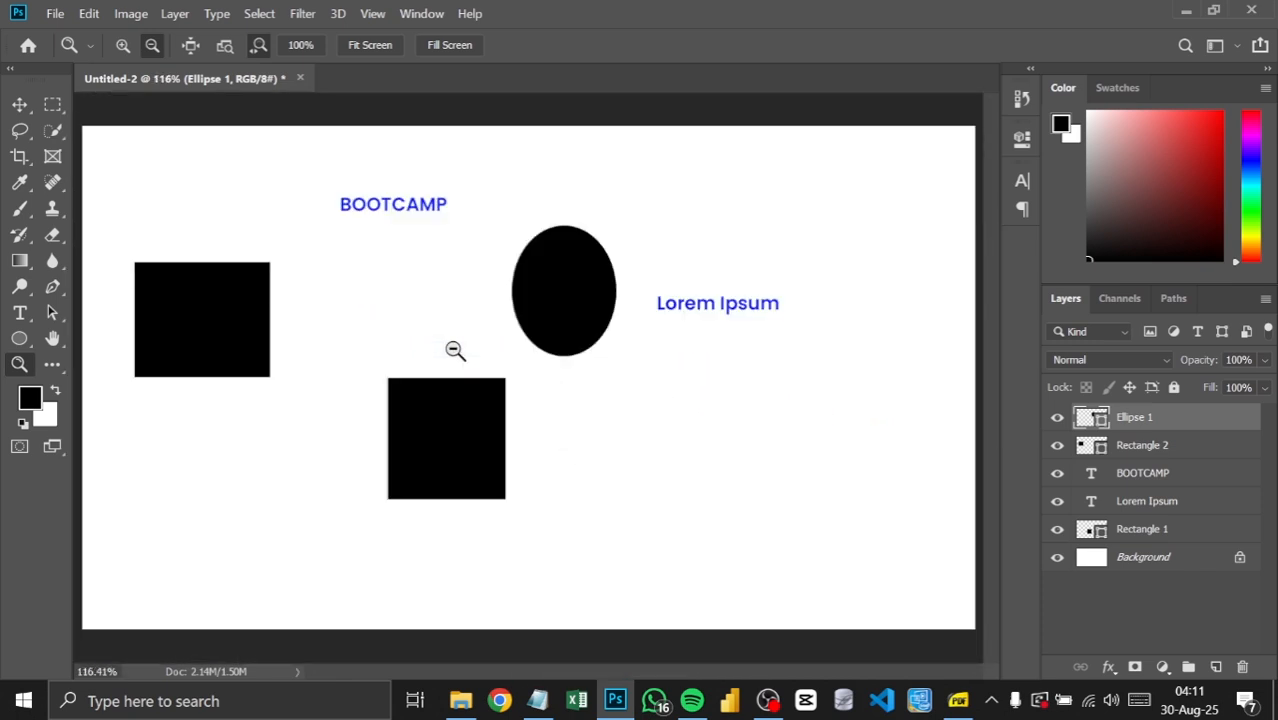
pyautogui.rightClick(445, 290)
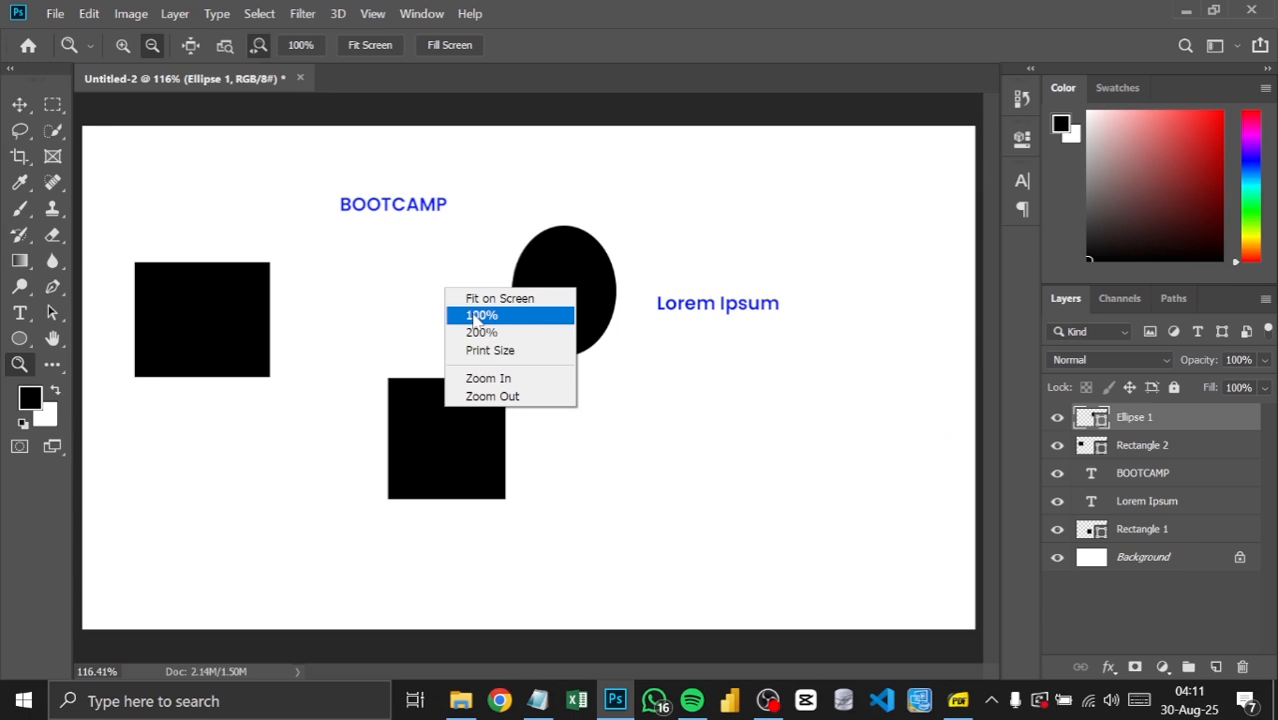
pyautogui.click(478, 316)
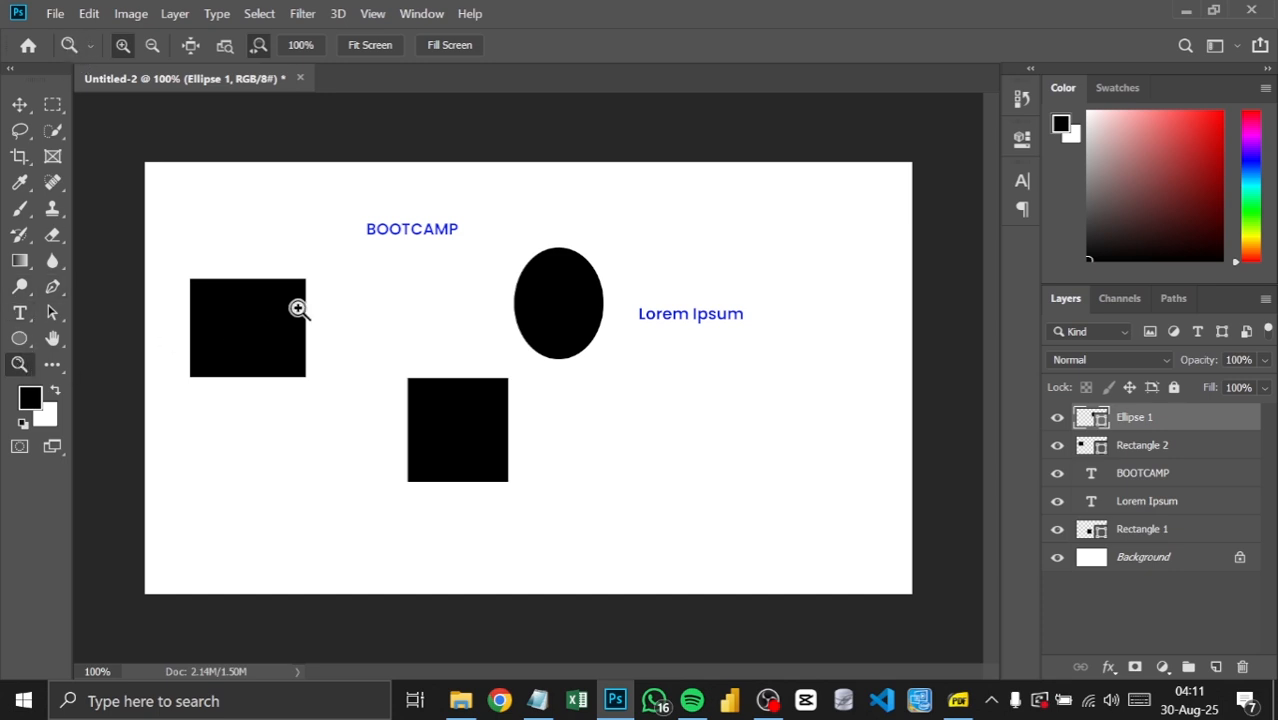
# Step: Set the canvas view to 200%, and fit the document on screen again
pyautogui.rightClick(461, 302)
pyautogui.click(490, 333)
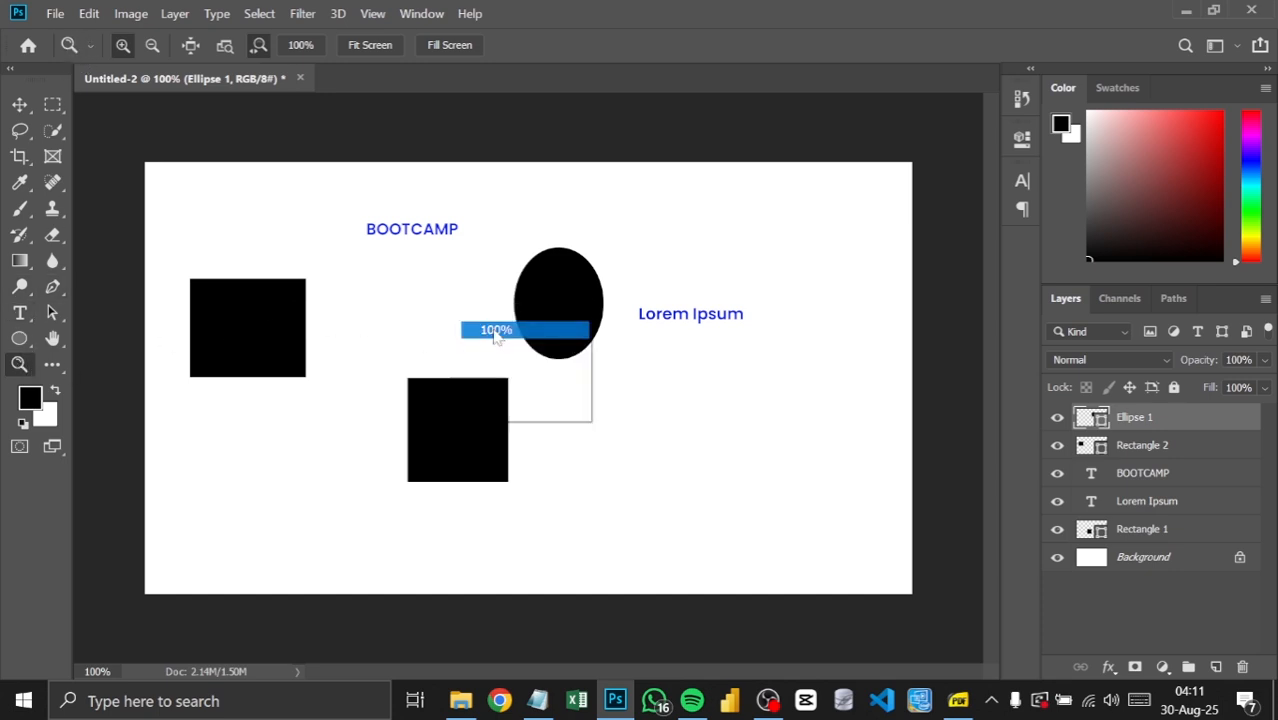
pyautogui.rightClick(441, 254)
pyautogui.click(487, 310)
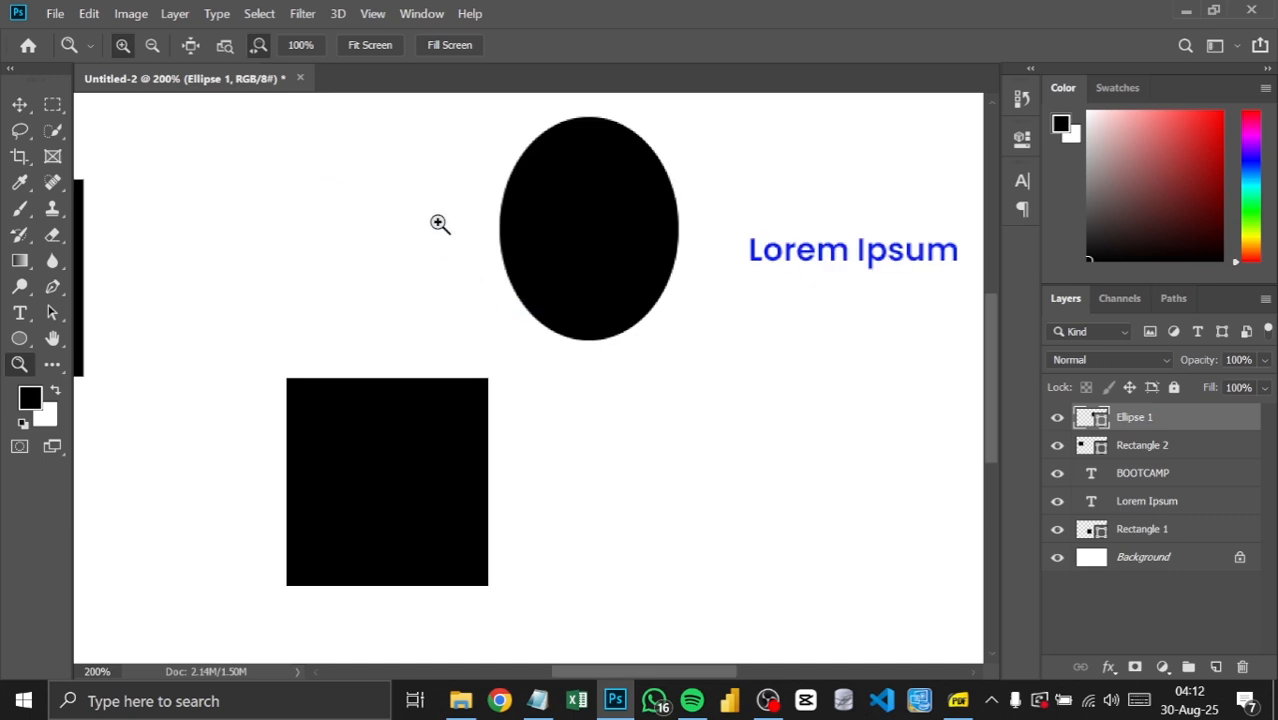
pyautogui.rightClick(441, 225)
pyautogui.click(462, 235)
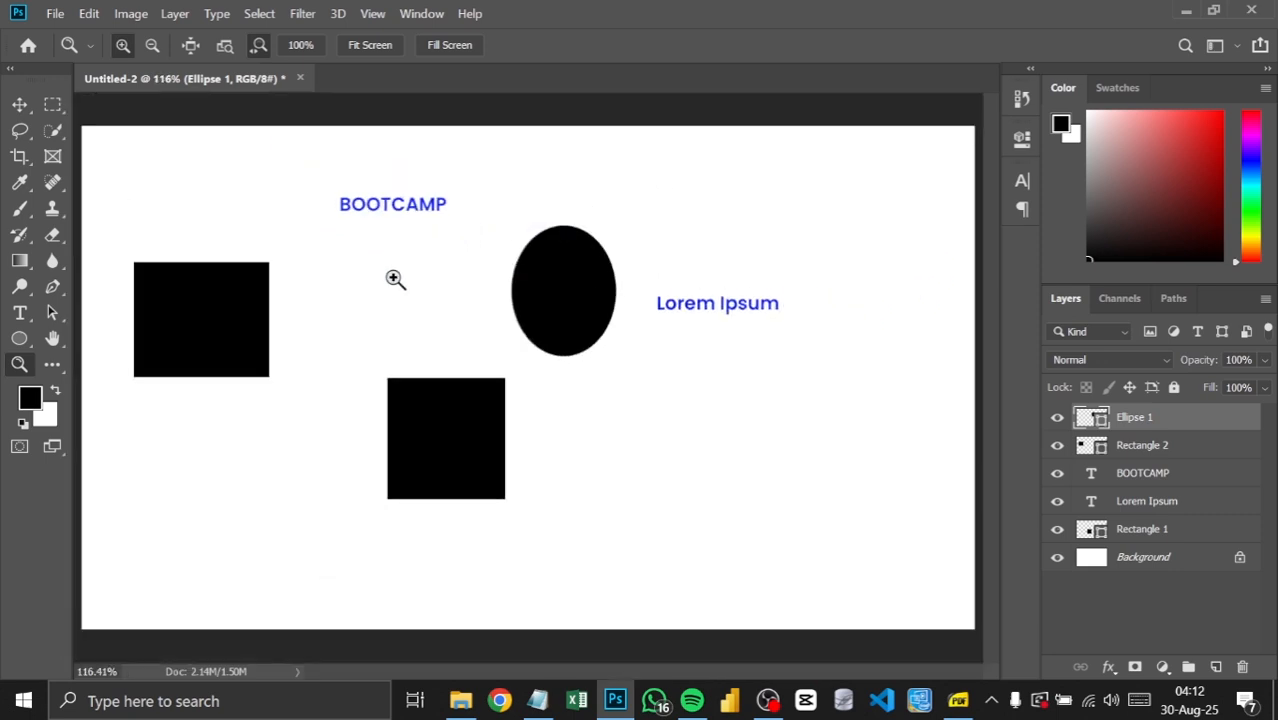
# Step: Zoom continuously in to 12800% and out to 66.7%, and restore the view to Fit on Screen
pyautogui.moveTo(395, 279); pyautogui.dragTo(395, 279)
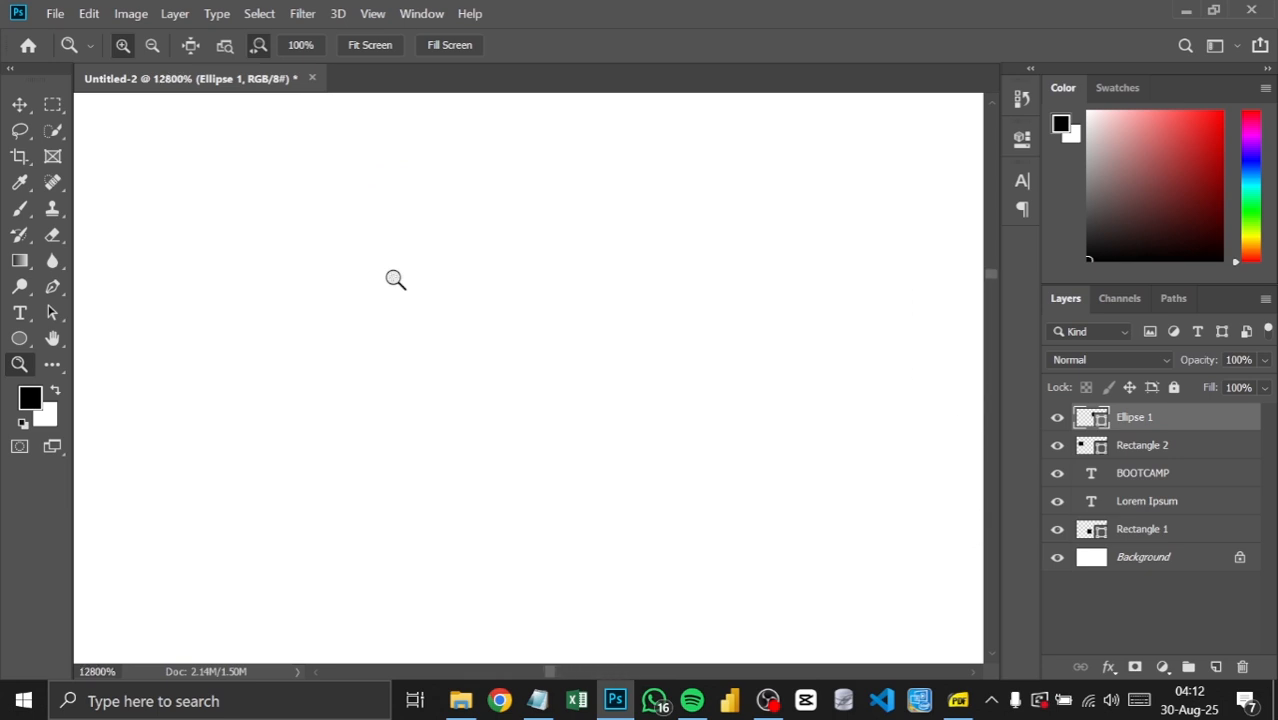
pyautogui.click(152, 46)
pyautogui.moveTo(416, 239); pyautogui.dragTo(431, 245)
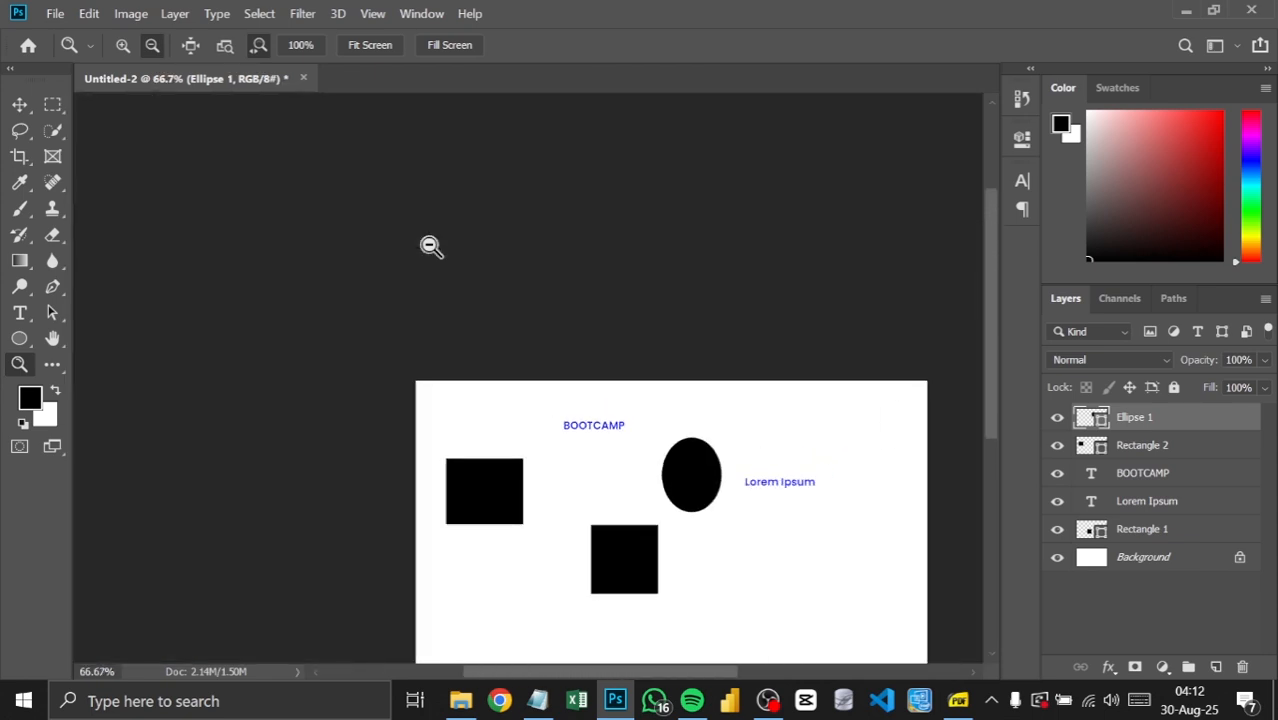
pyautogui.rightClick(548, 404)
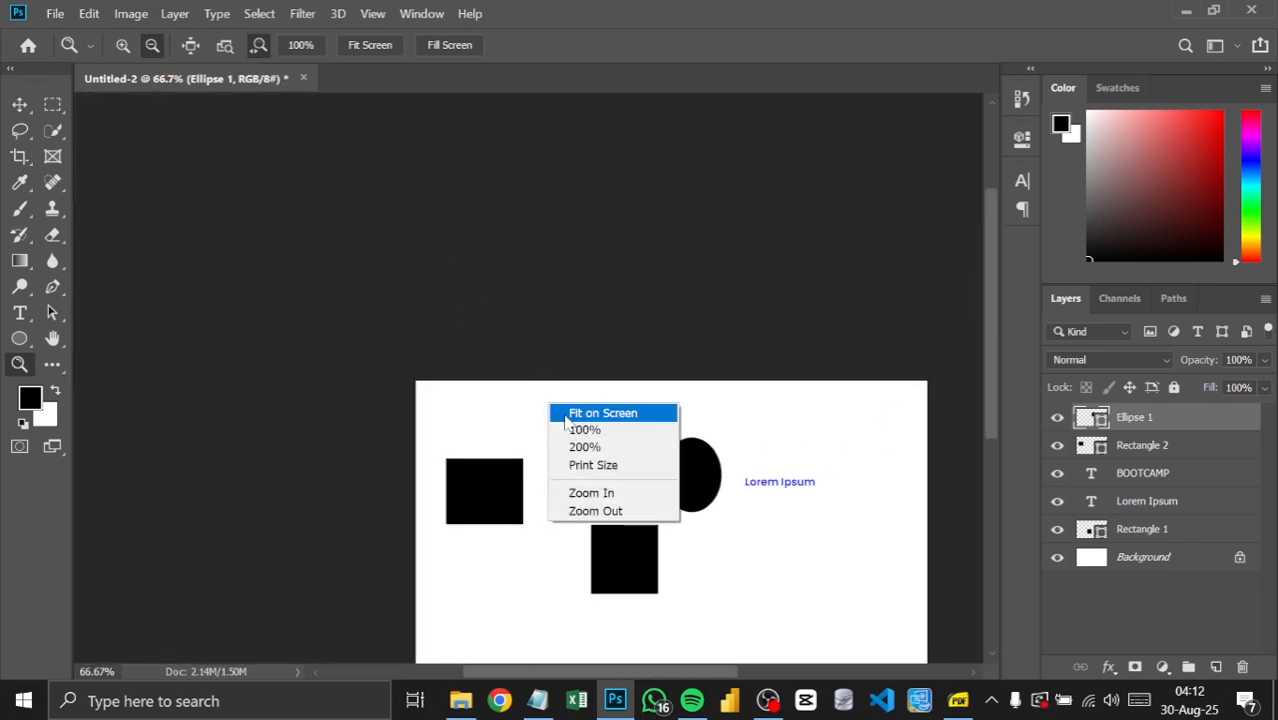
pyautogui.click(565, 415)
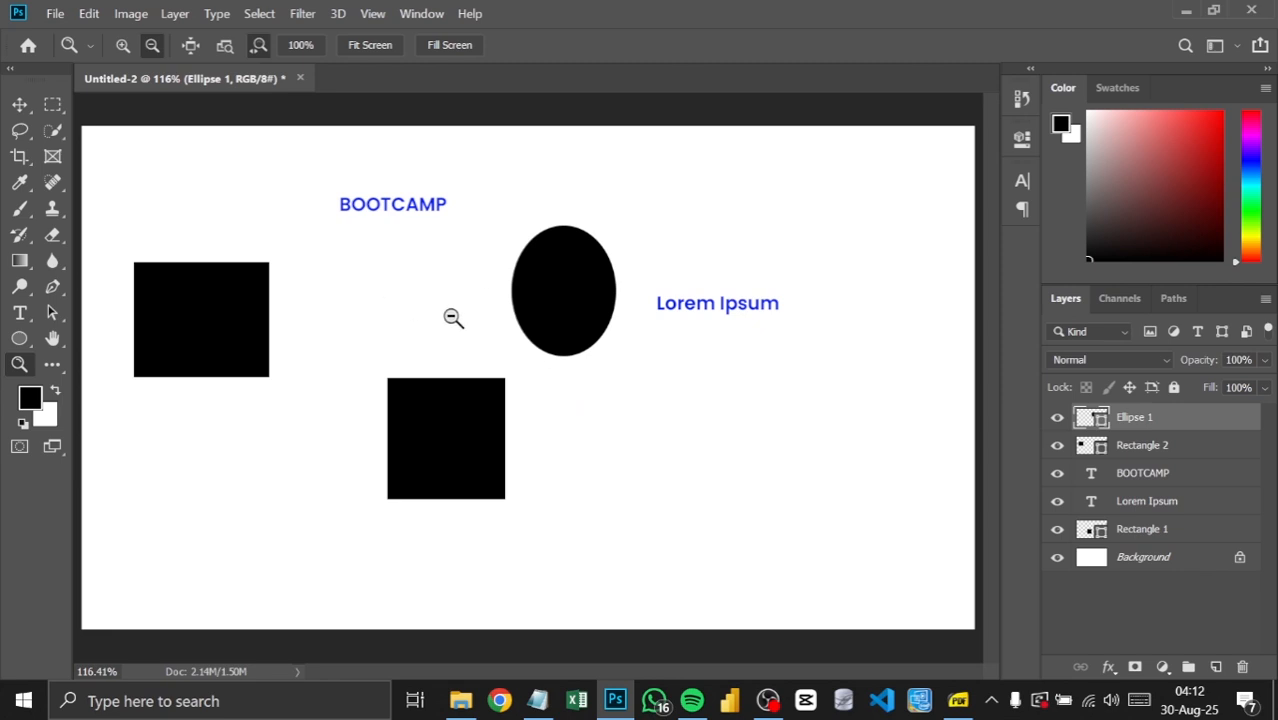
# Step: Switch the shape tool from Ellipse to Rectangle, and return to the Move tool
pyautogui.click(20, 104)
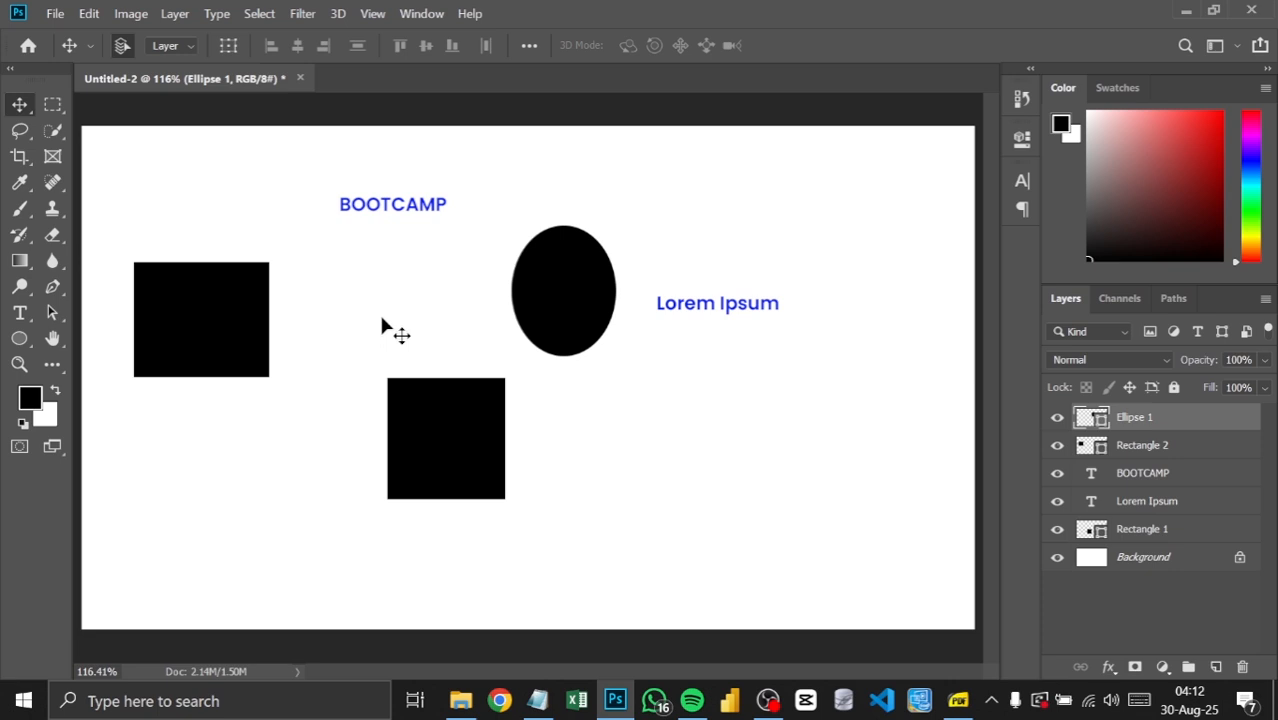
pyautogui.click(22, 340)
pyautogui.click(38, 340)
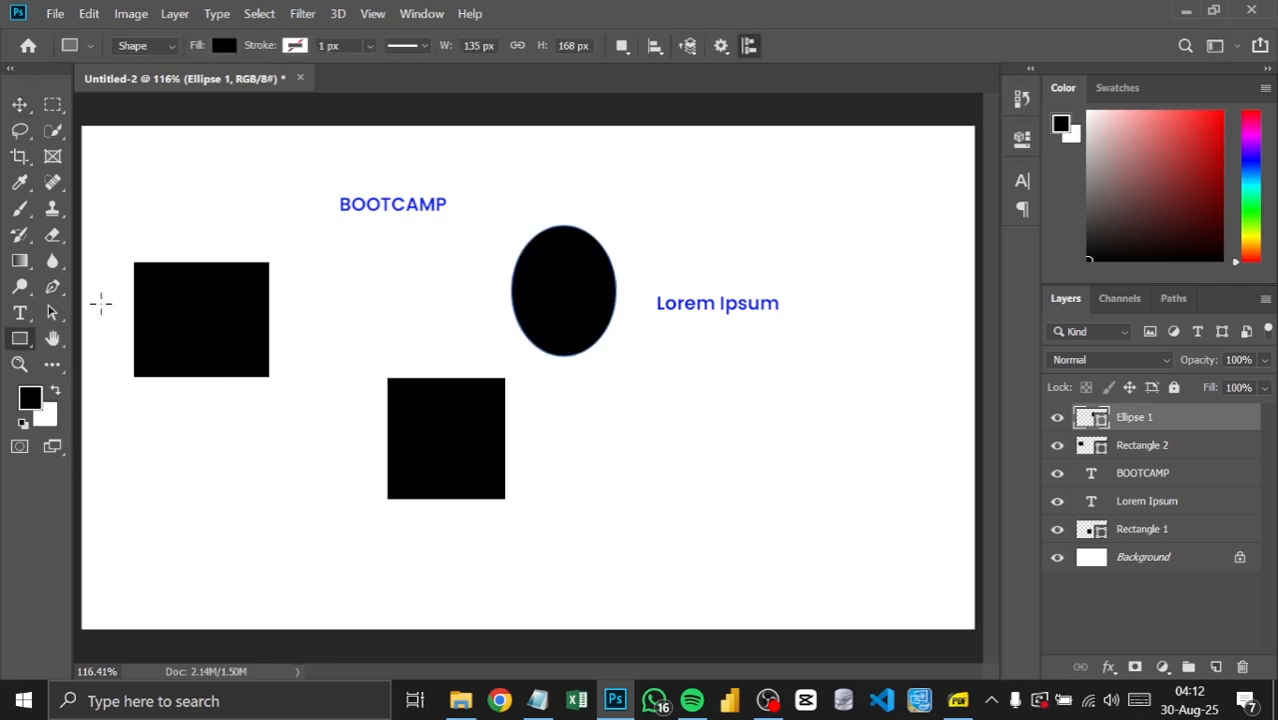
pyautogui.click(18, 108)
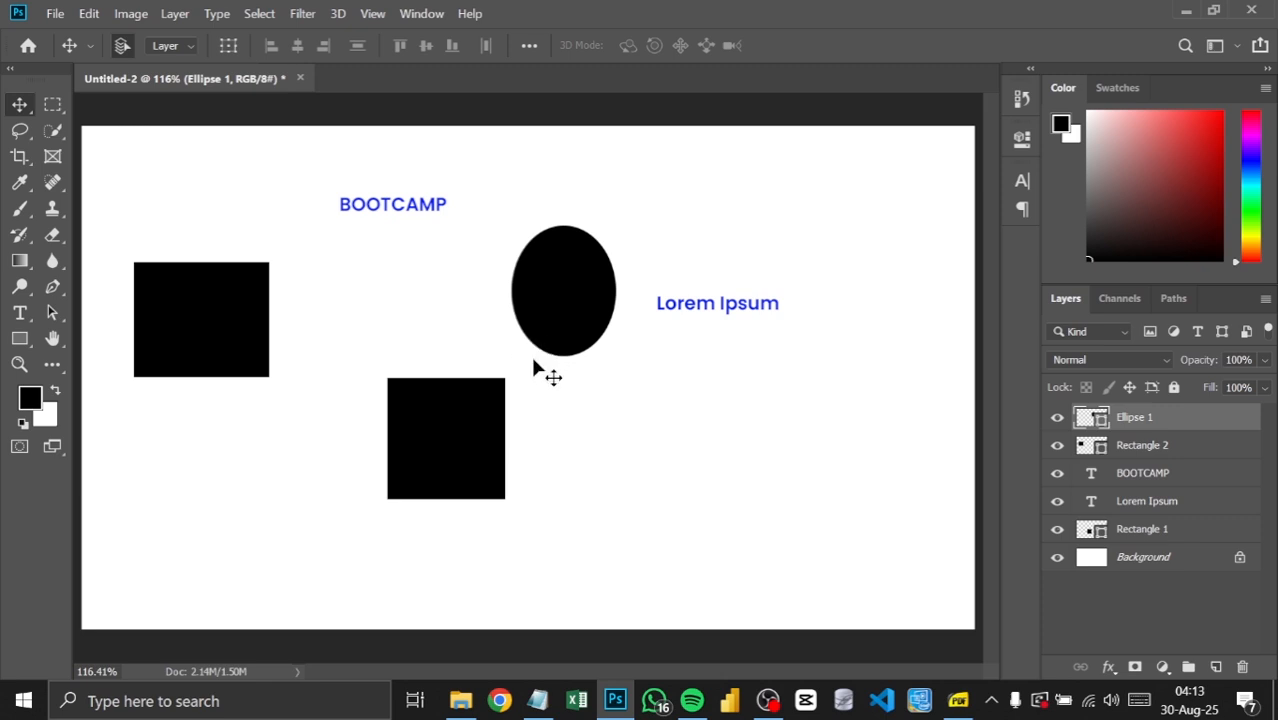
# Step: Switch to Notepad to review the lesson title, and return to Photoshop
pyautogui.click(537, 701)
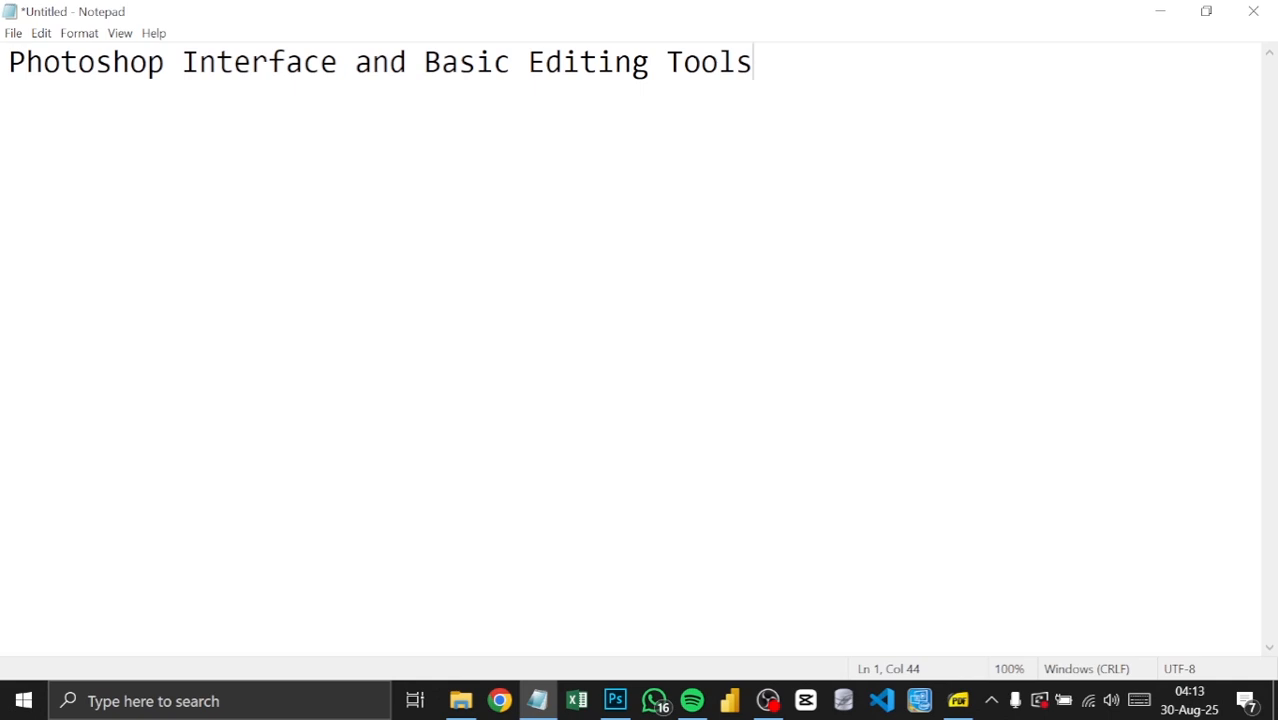
pyautogui.click(615, 701)
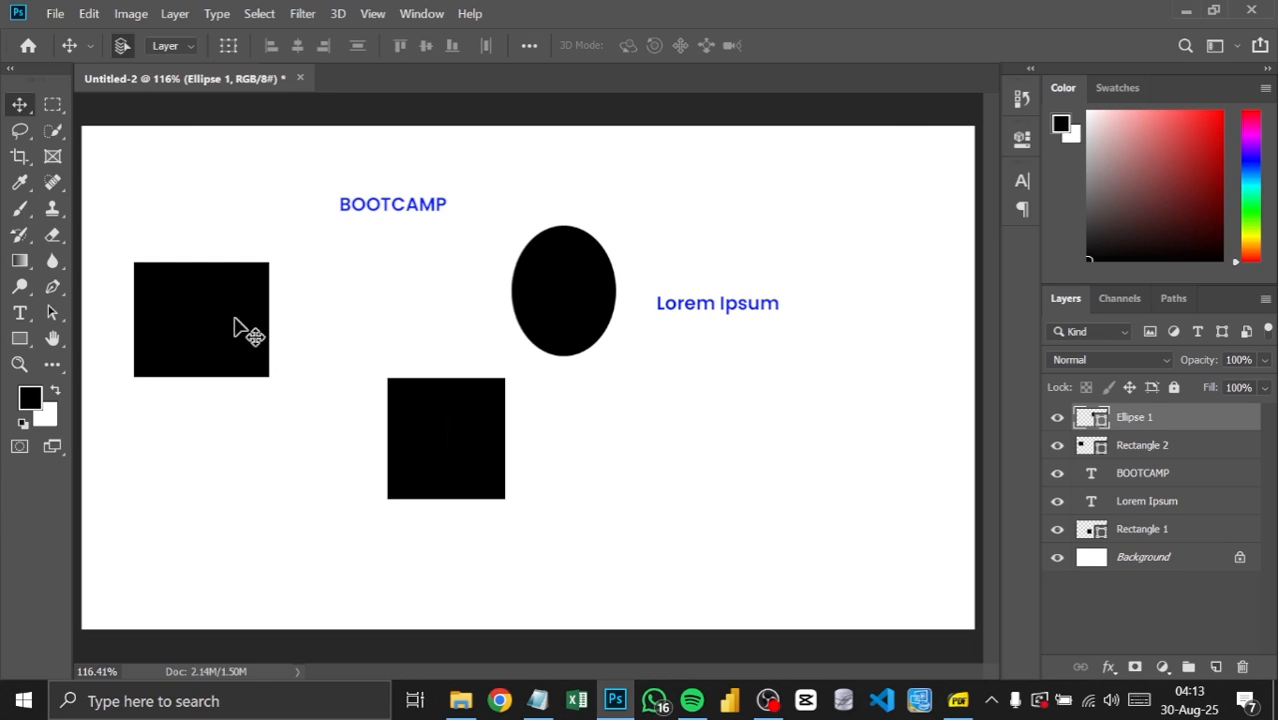
# Step: Move the black square down and to the right, and shift the ellipse left so it sits above the square
pyautogui.moveTo(471, 456); pyautogui.dragTo(544, 507)
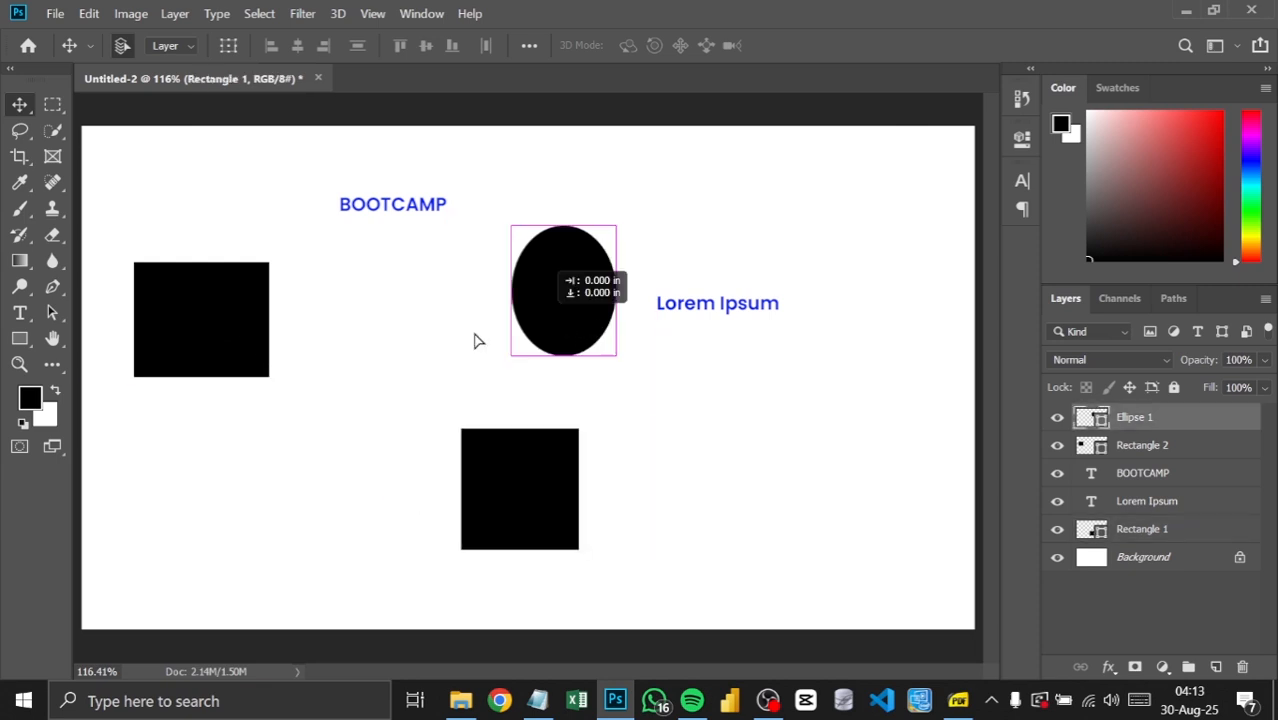
pyautogui.moveTo(565, 314); pyautogui.dragTo(514, 314)
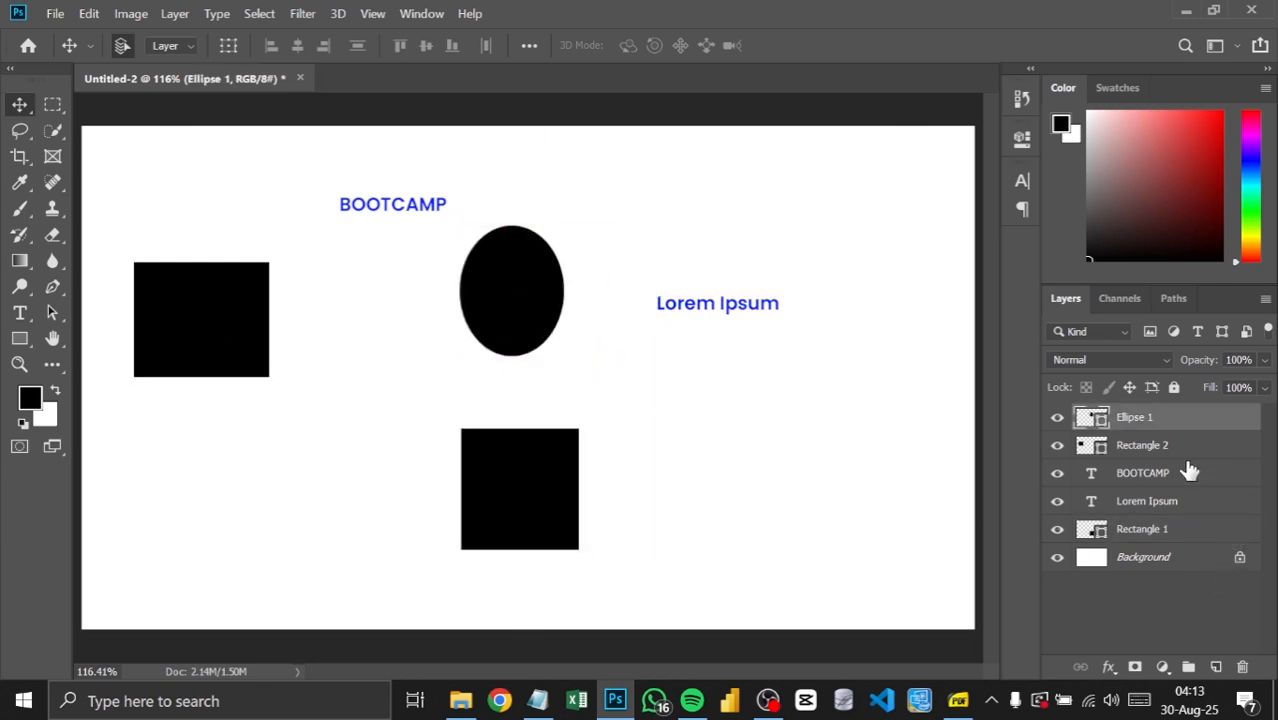
# Step: Delete the BOOTCAMP text layer
pyautogui.click(1158, 478)
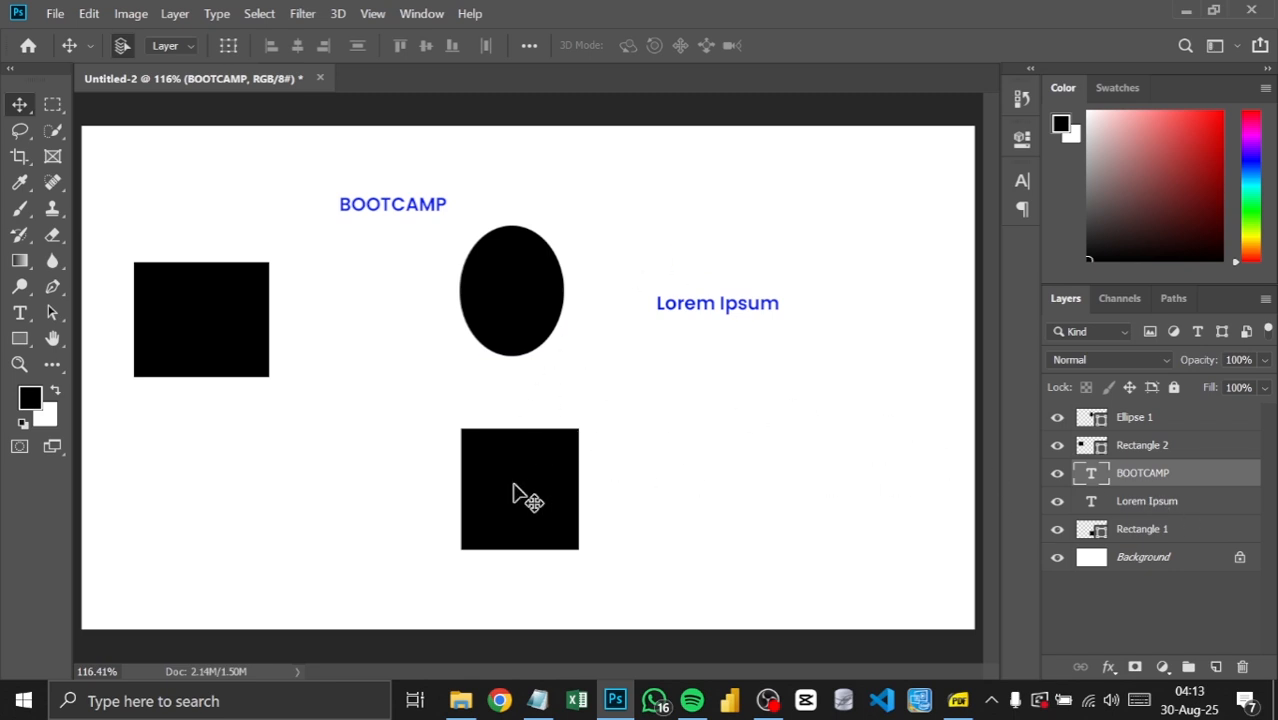
pyautogui.rightClick(1160, 478)
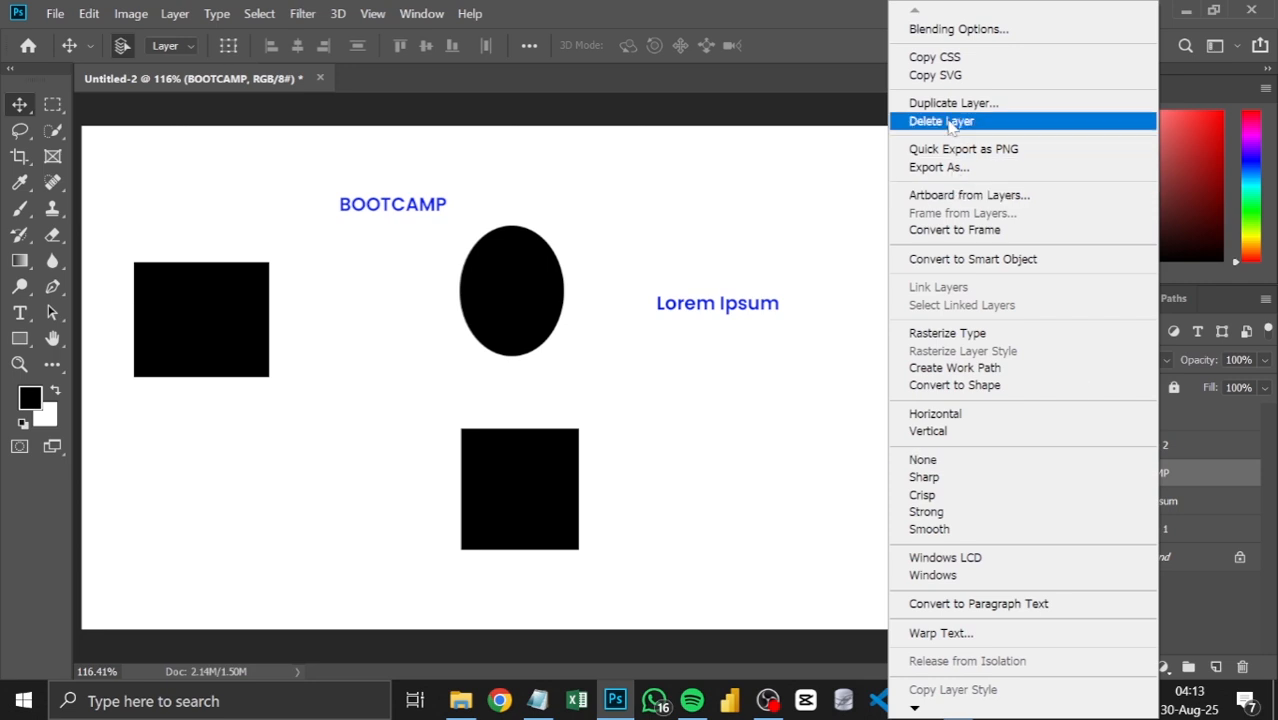
pyautogui.click(948, 121)
pyautogui.click(626, 290)
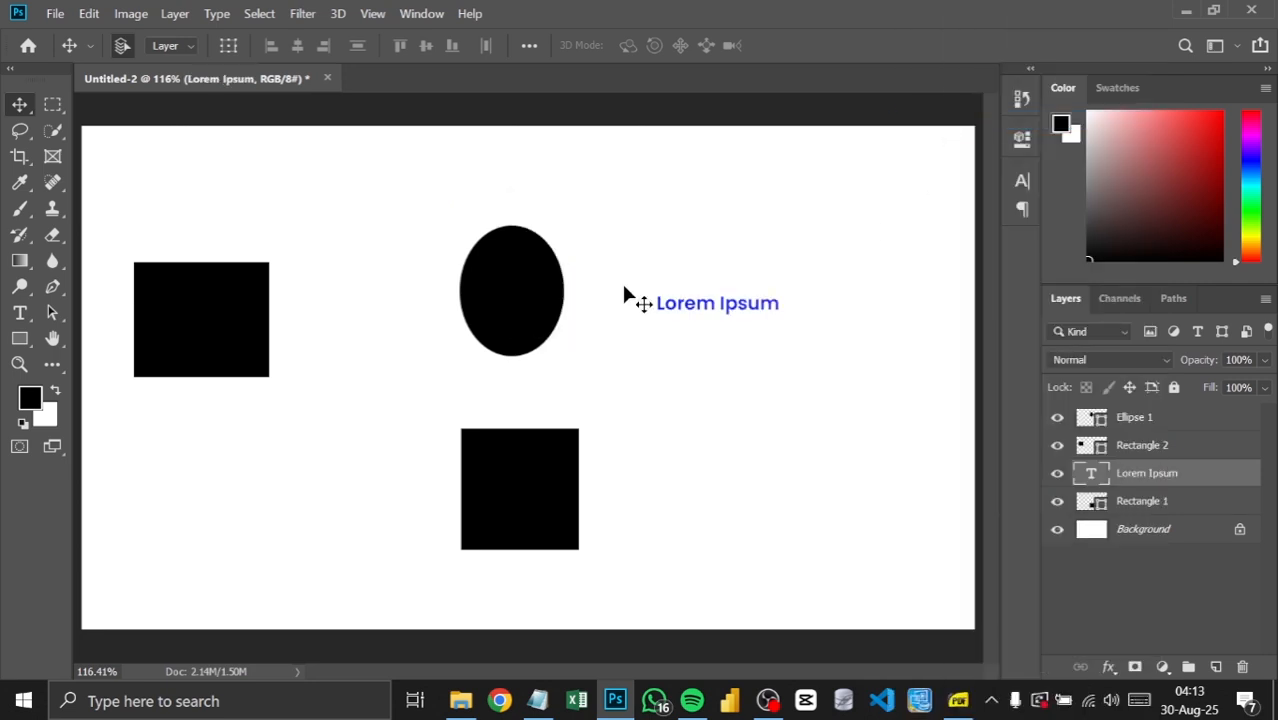
# Step: Select the black square below the ellipse and delete its Rectangle 1 layer
pyautogui.click(533, 506)
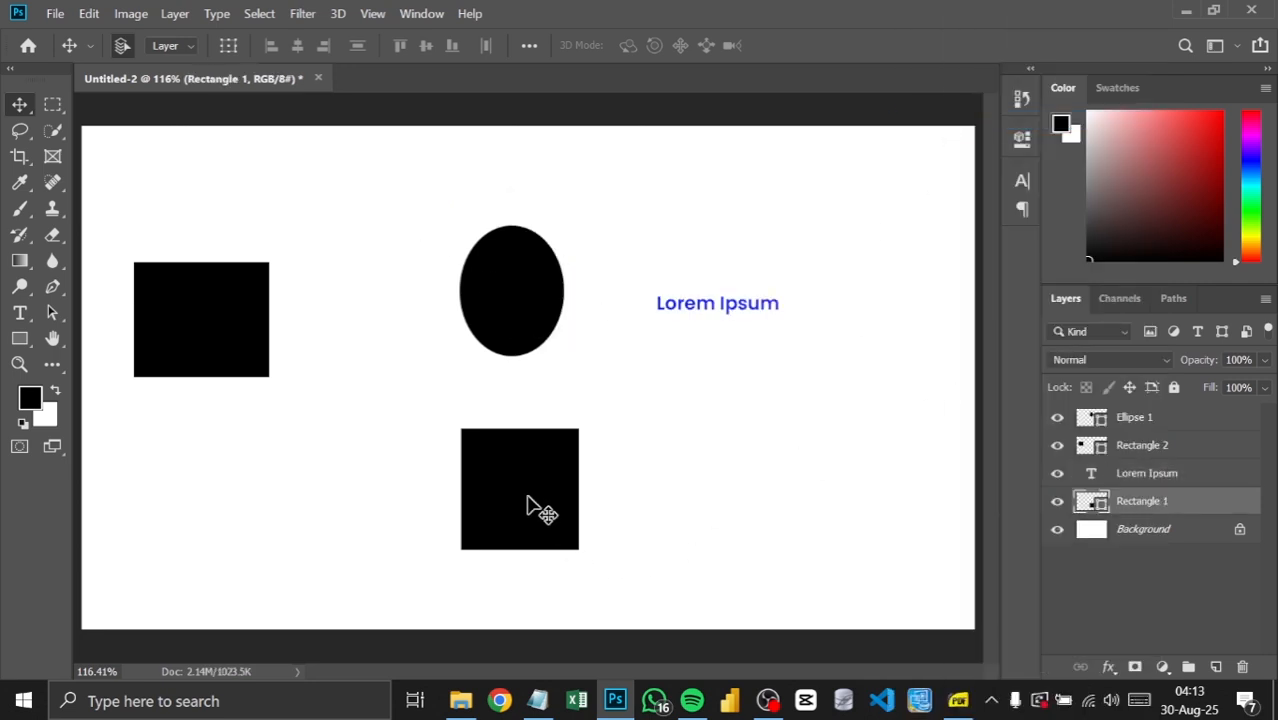
pyautogui.rightClick(1134, 508)
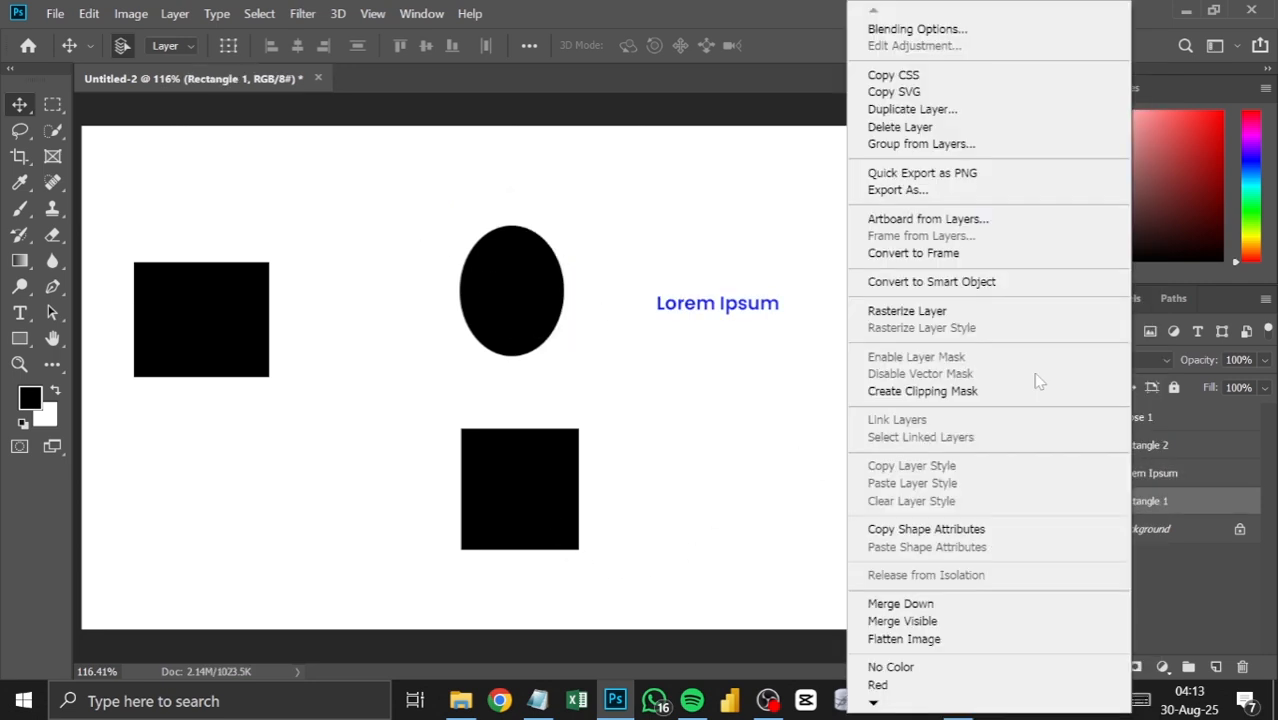
pyautogui.click(914, 130)
pyautogui.click(612, 288)
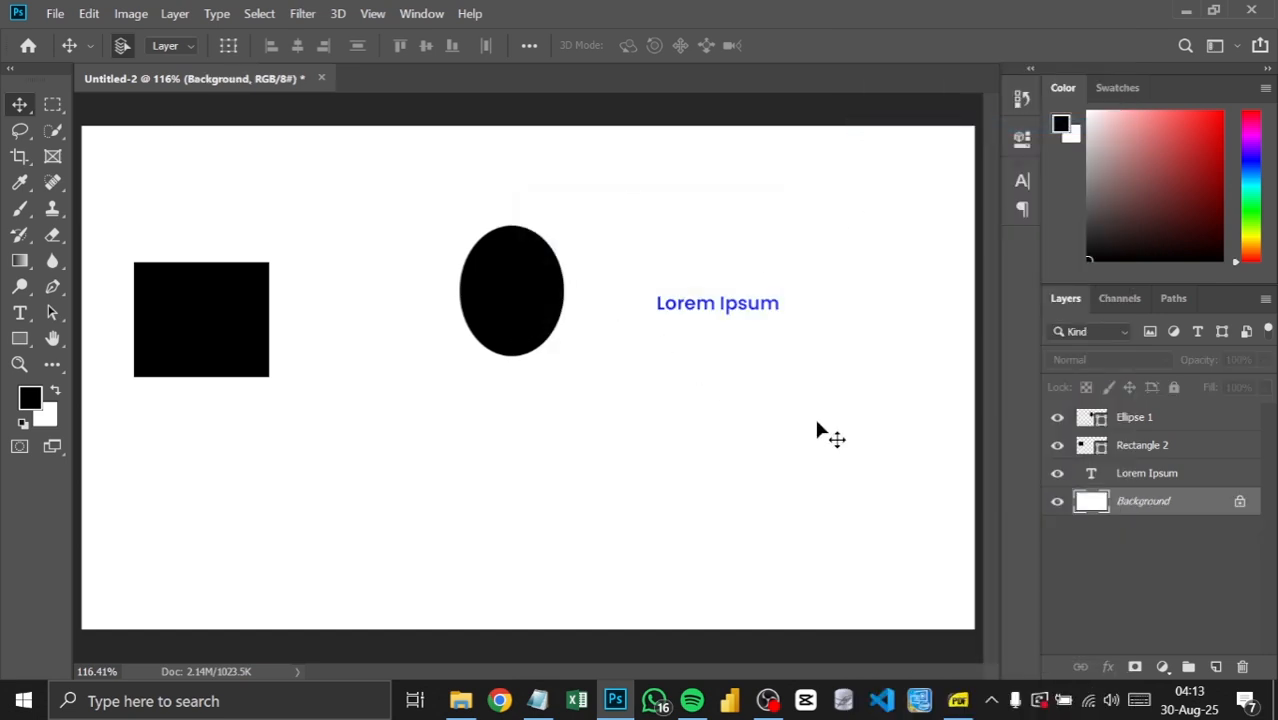